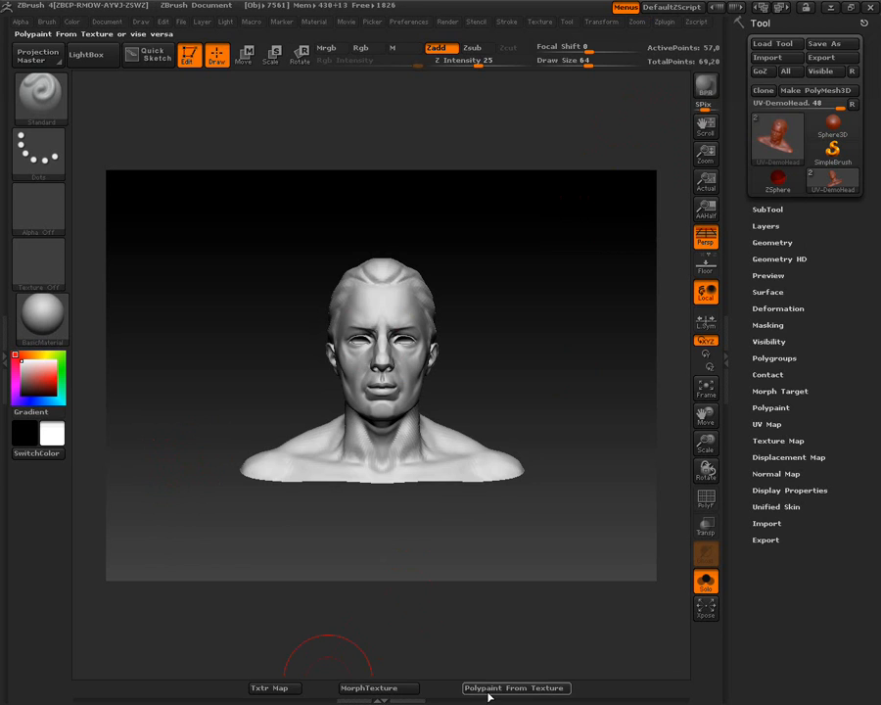
{"action": "left_click", "coordinate": [665, 25]}
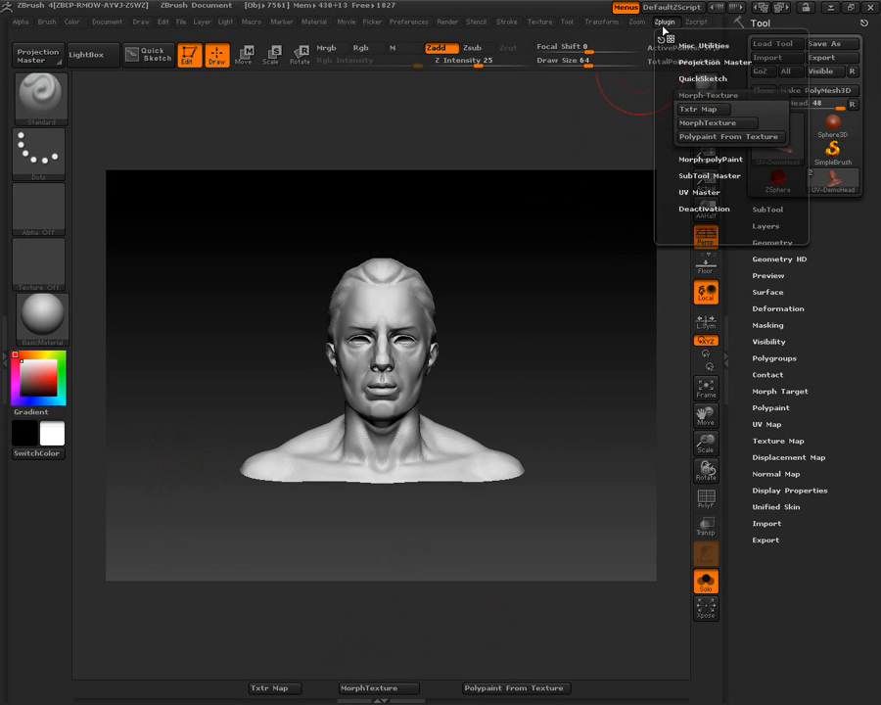
{"action": "left_click", "coordinate": [691, 95]}
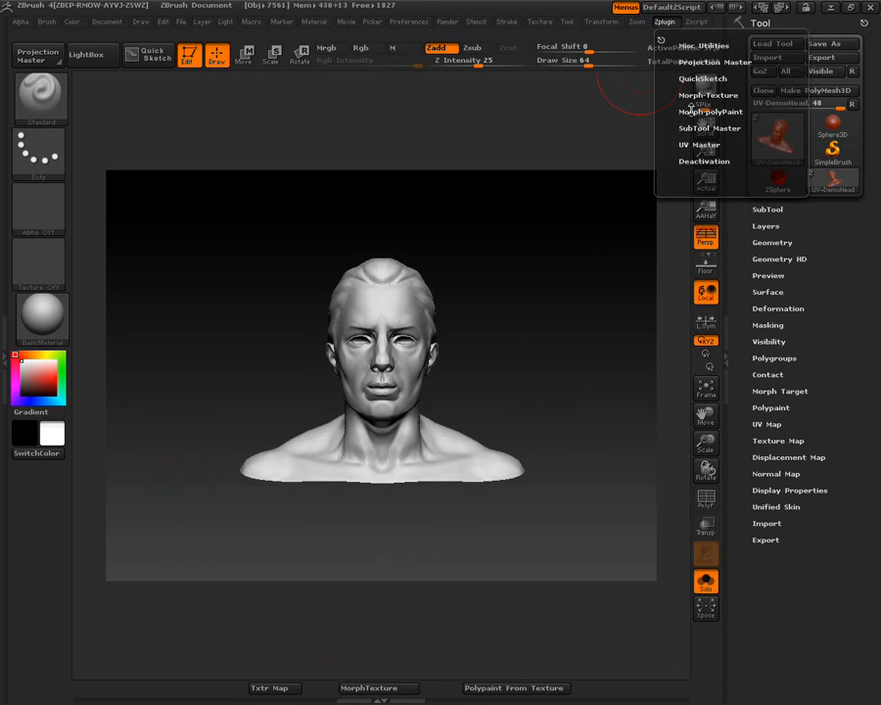
{"action": "left_click", "coordinate": [690, 112]}
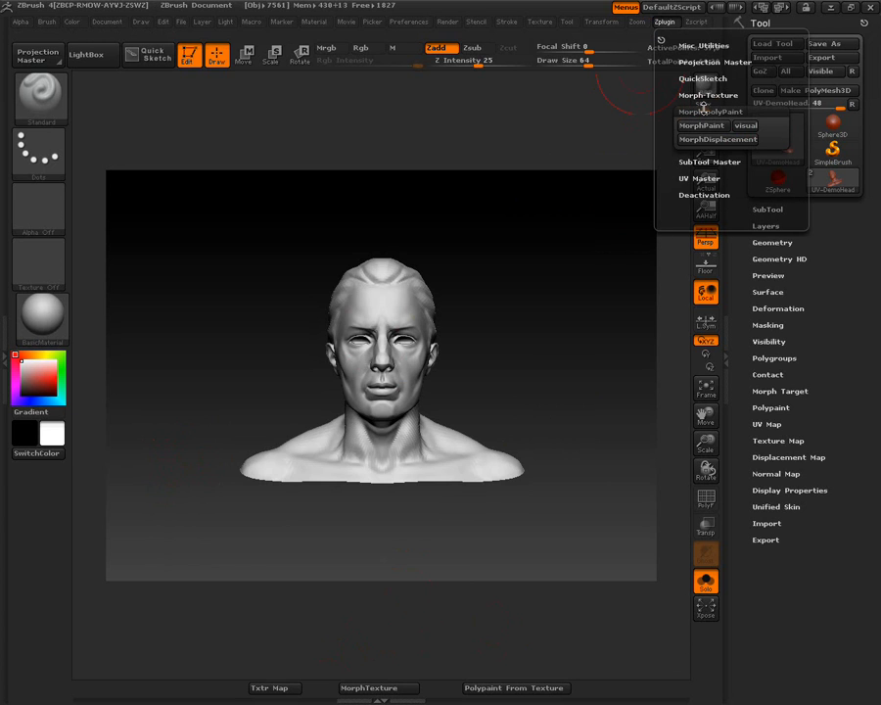
{"action": "left_click", "coordinate": [702, 111]}
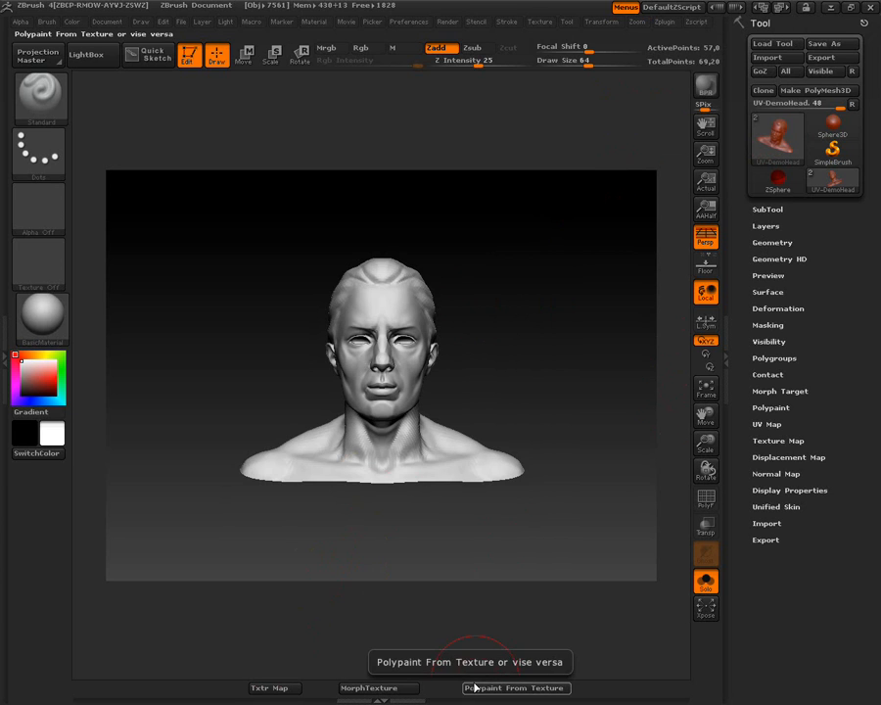
- Subdivide the head to level 4 and set its UV map size to 2048
{"action": "left_click", "coordinate": [775, 243]}
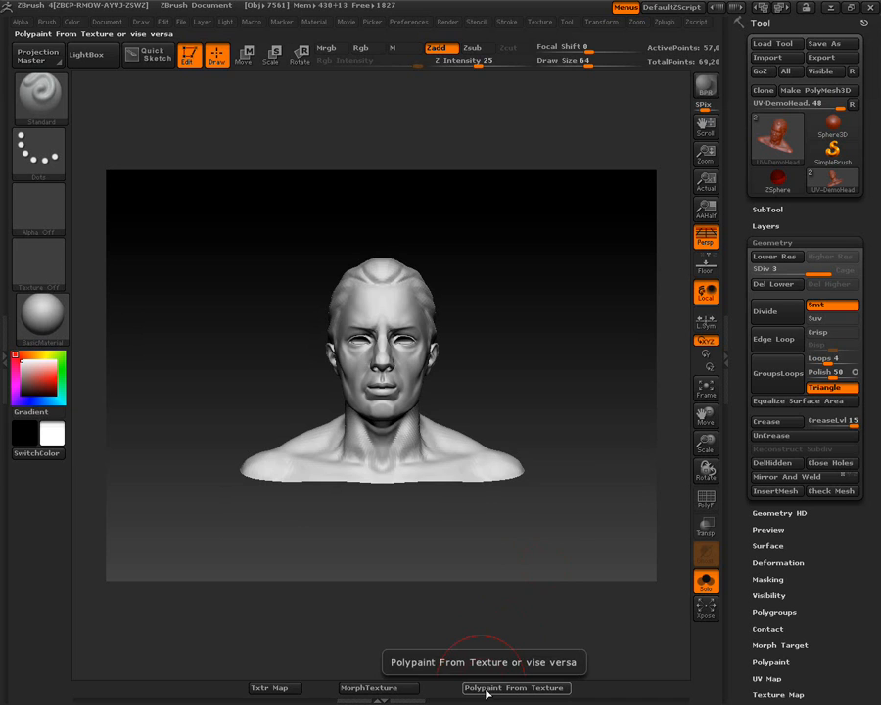
{"action": "left_click", "coordinate": [785, 322]}
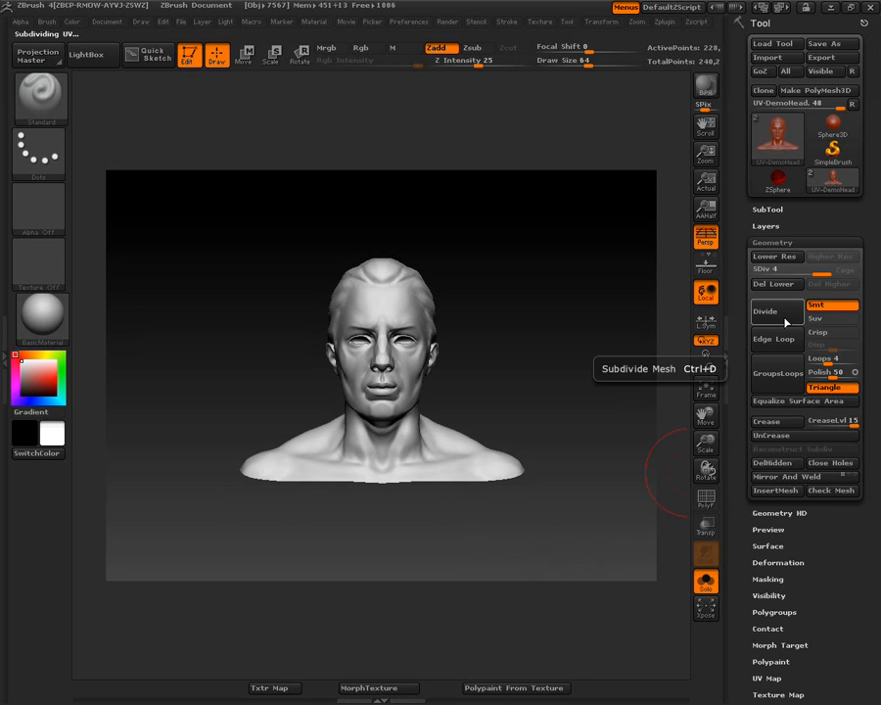
{"action": "scroll", "coordinate": [748, 315], "scroll_direction": "down", "scroll_amount": 5}
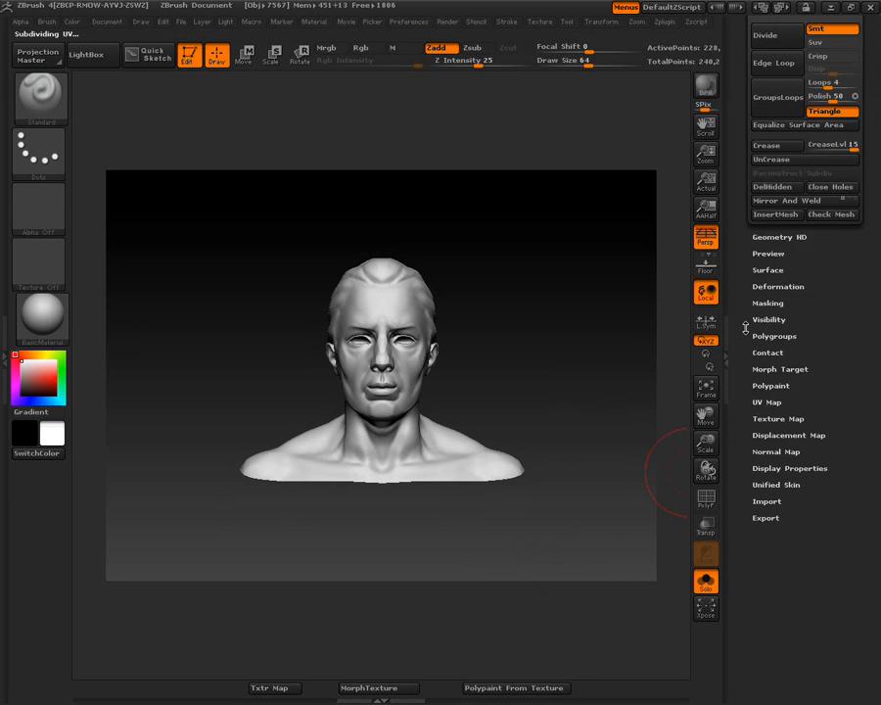
{"action": "left_click", "coordinate": [767, 363]}
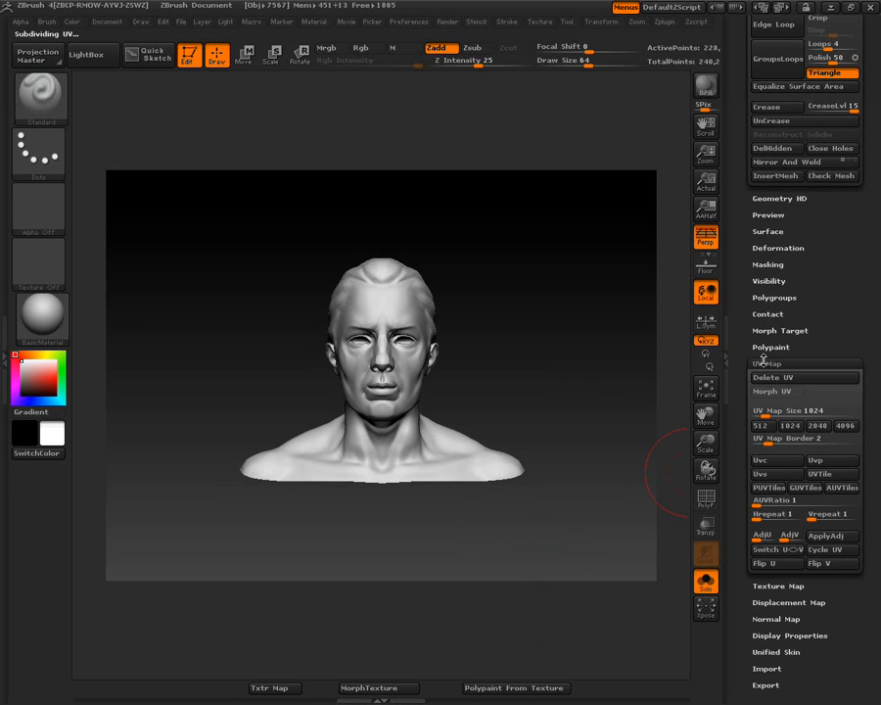
{"action": "left_click", "coordinate": [819, 426]}
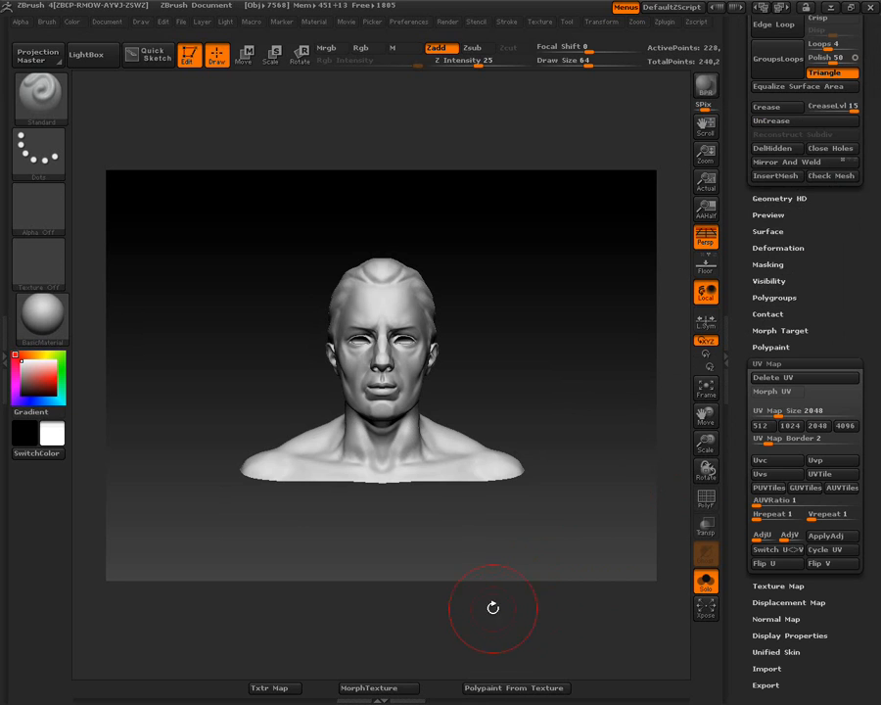
- Generate a texture map for the head with Txtr Map and morph the mesh to its flat UV layout and back
{"action": "left_click", "coordinate": [275, 688]}
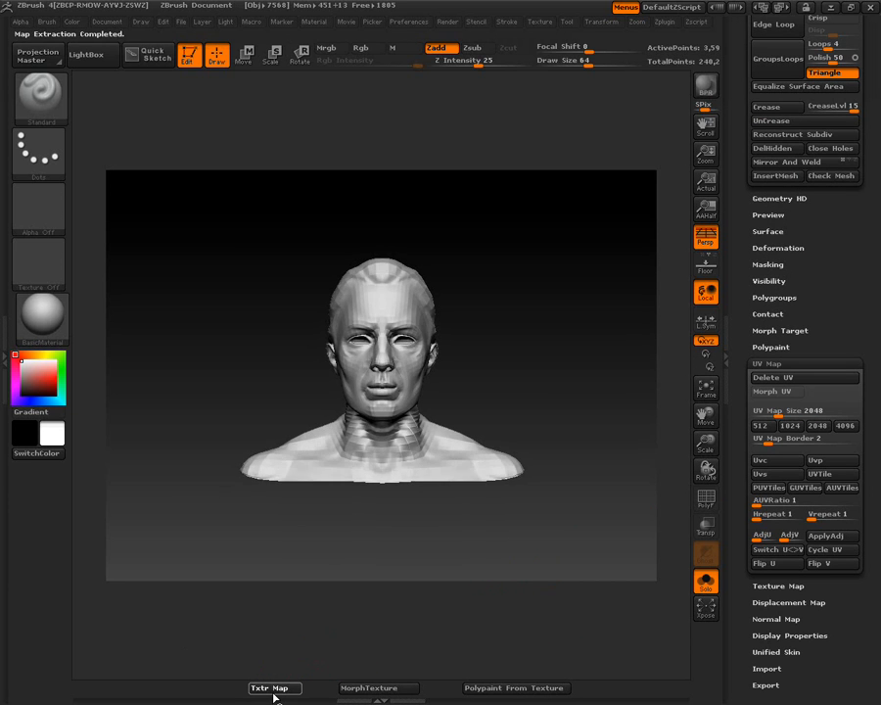
{"action": "left_click", "coordinate": [273, 688]}
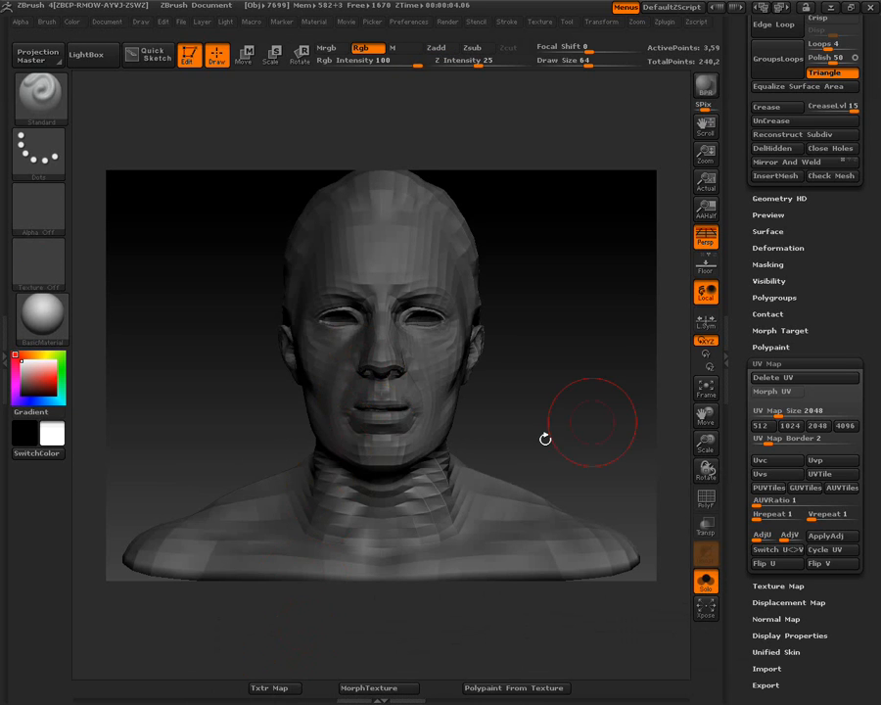
{"action": "scroll", "coordinate": [737, 263], "scroll_direction": "up", "scroll_amount": 5}
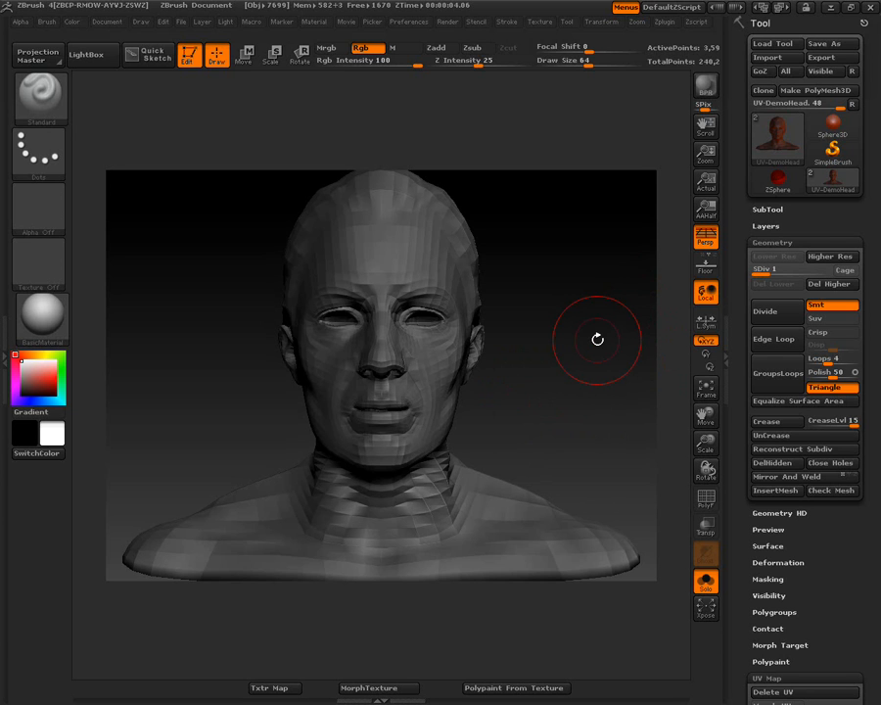
{"action": "left_click", "coordinate": [377, 690]}
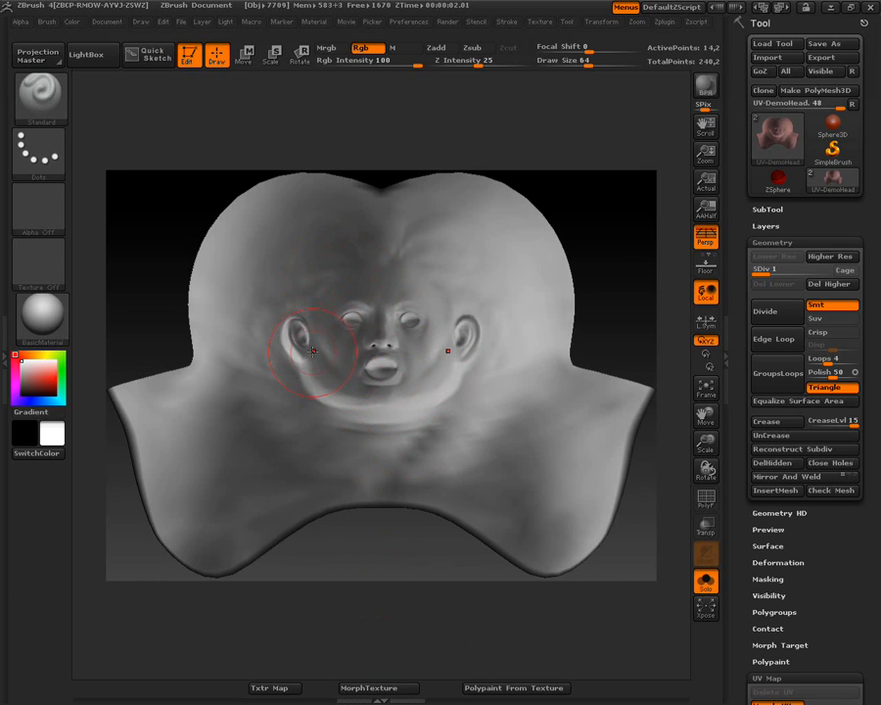
{"action": "left_click", "coordinate": [384, 689]}
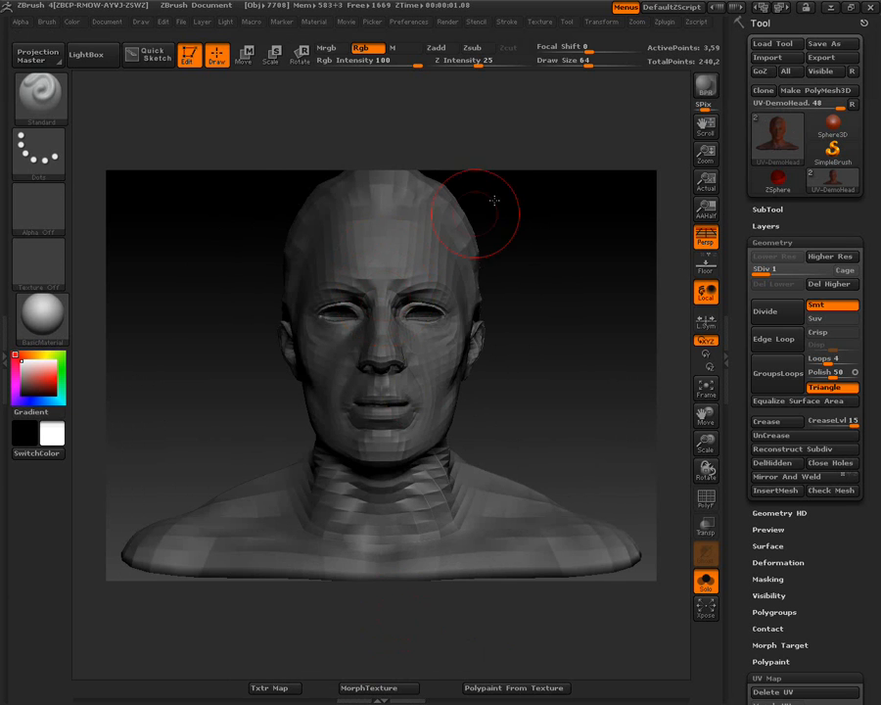
- Choose a lighter texture fill colour and regenerate the head's texture map, setting the current texture to Texture Off
{"action": "left_click", "coordinate": [539, 22]}
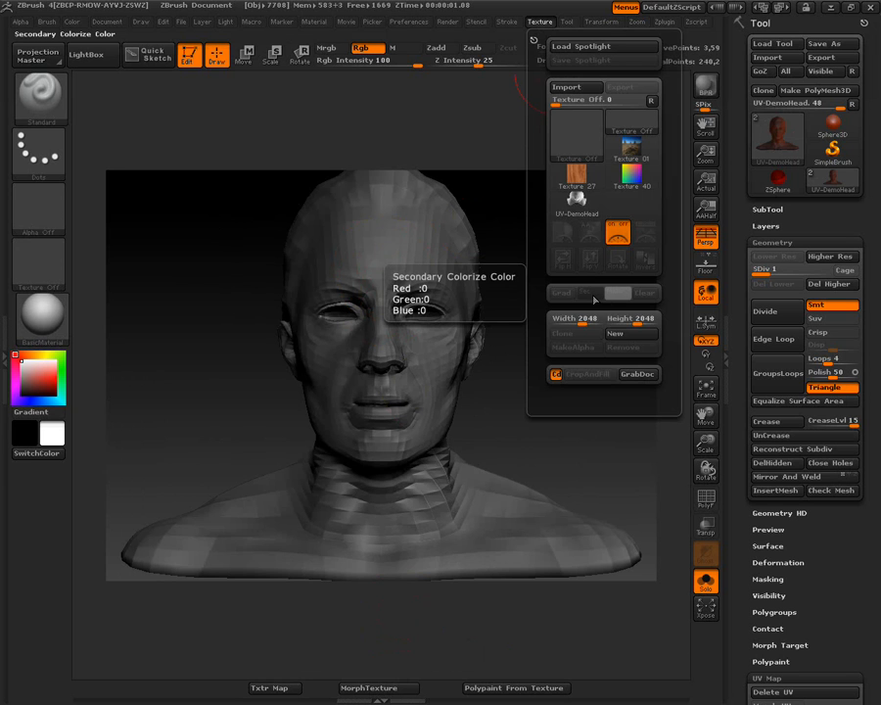
{"action": "left_click", "coordinate": [594, 299]}
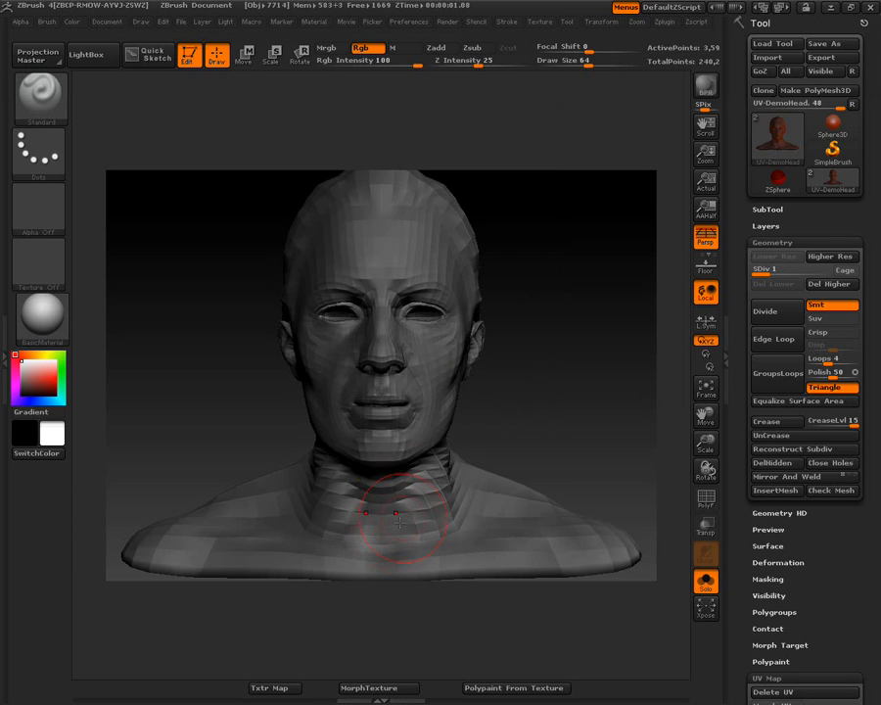
{"action": "left_click", "coordinate": [265, 692]}
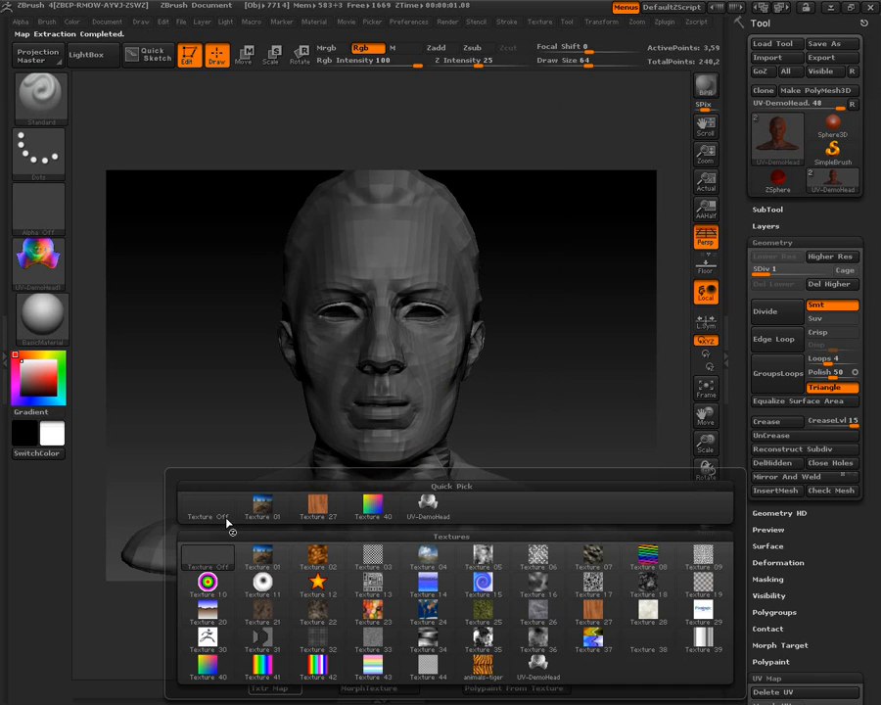
{"action": "left_click", "coordinate": [226, 519]}
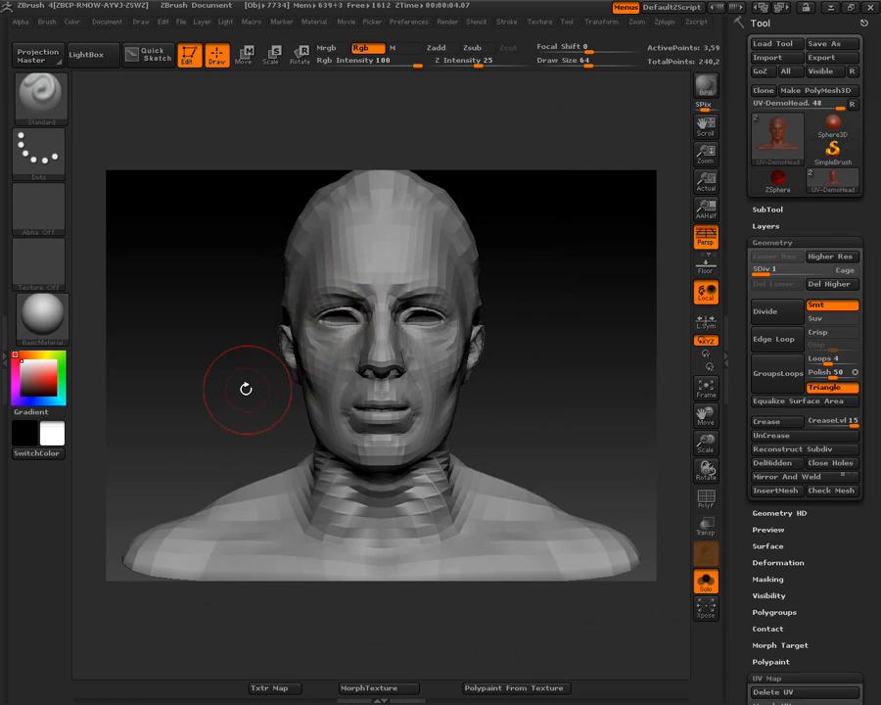
- Morph the head to its flat UV layout and back to its 3D shape twice using MorphTexture
{"action": "left_click_drag", "start_coordinate": [242, 383], "coordinate": [244, 290]}
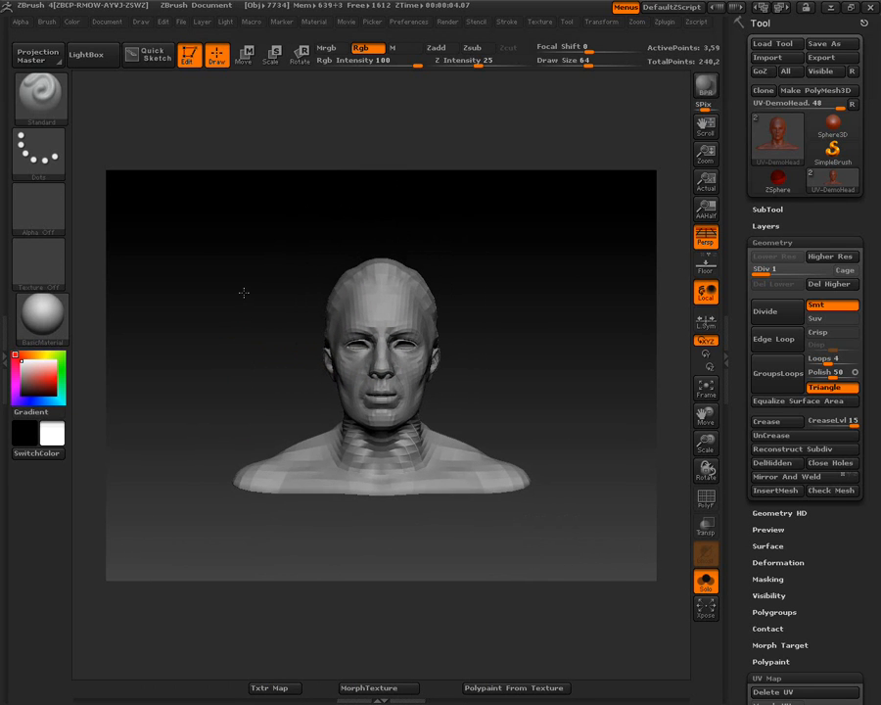
{"action": "left_click", "coordinate": [376, 688]}
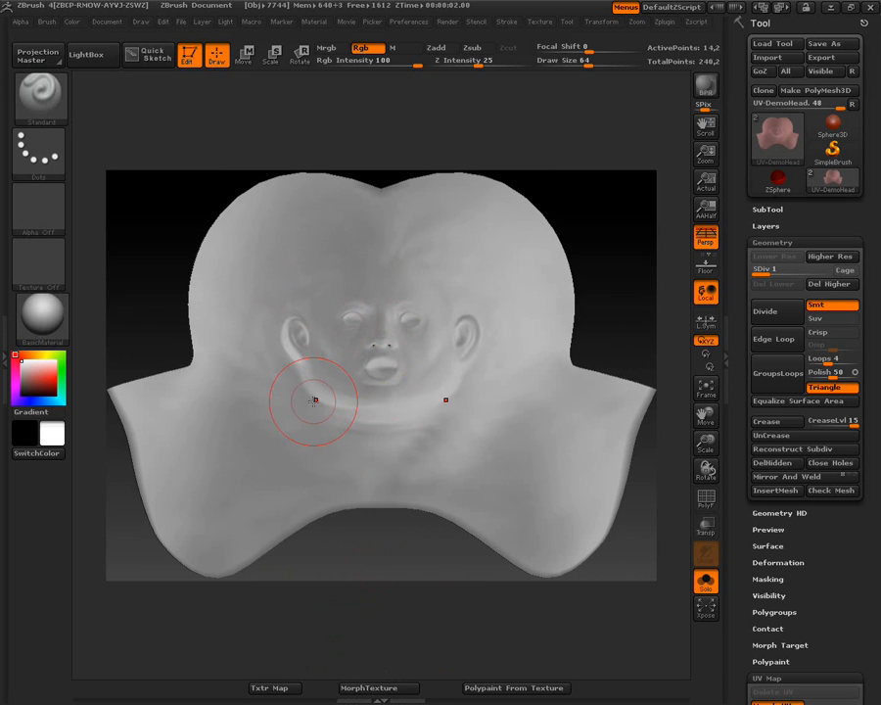
{"action": "left_click", "coordinate": [386, 688]}
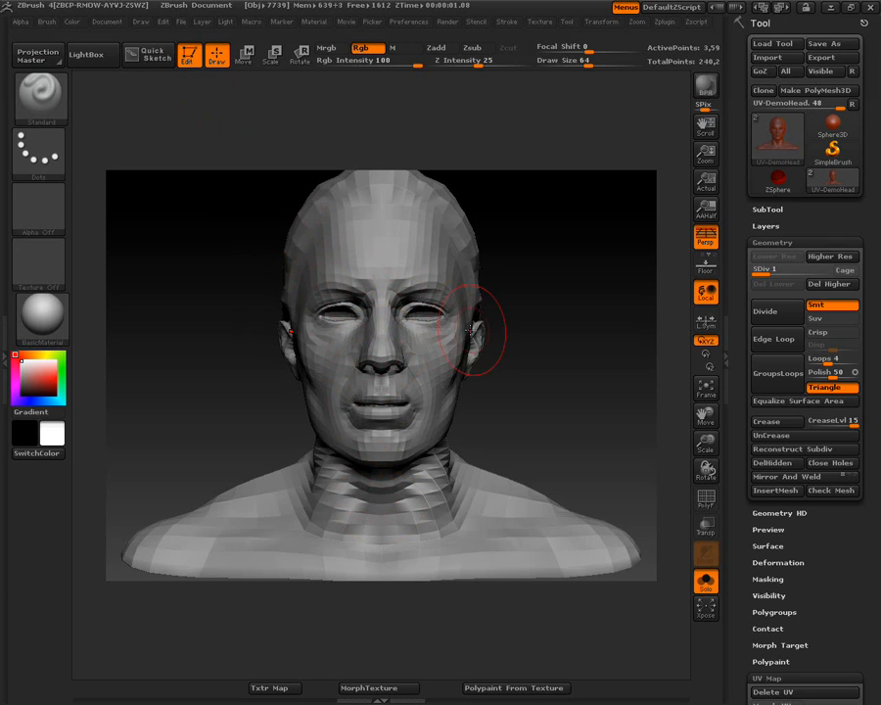
{"action": "left_click", "coordinate": [379, 689]}
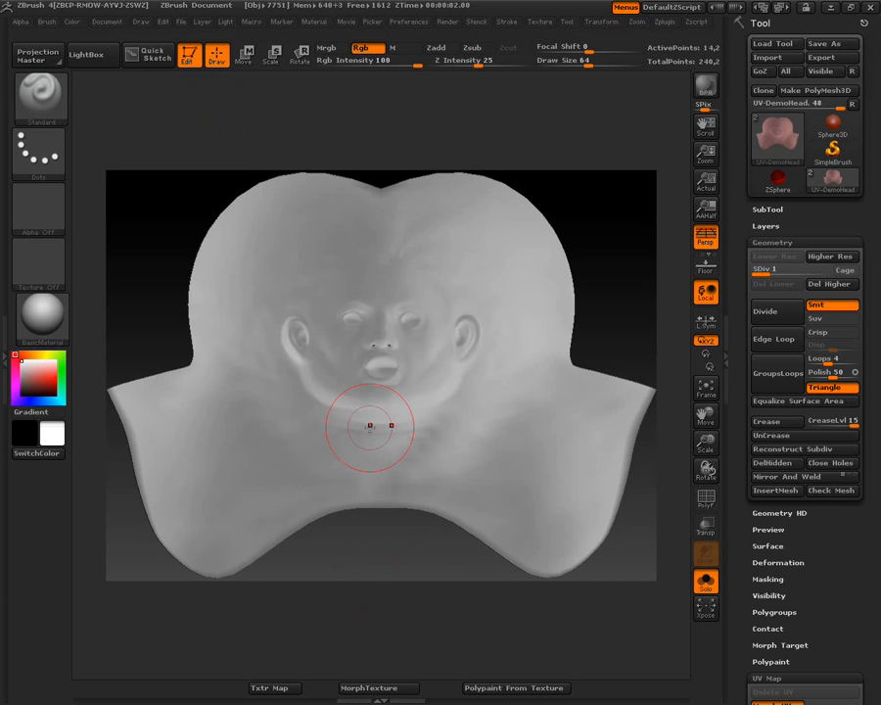
{"action": "left_click", "coordinate": [363, 688]}
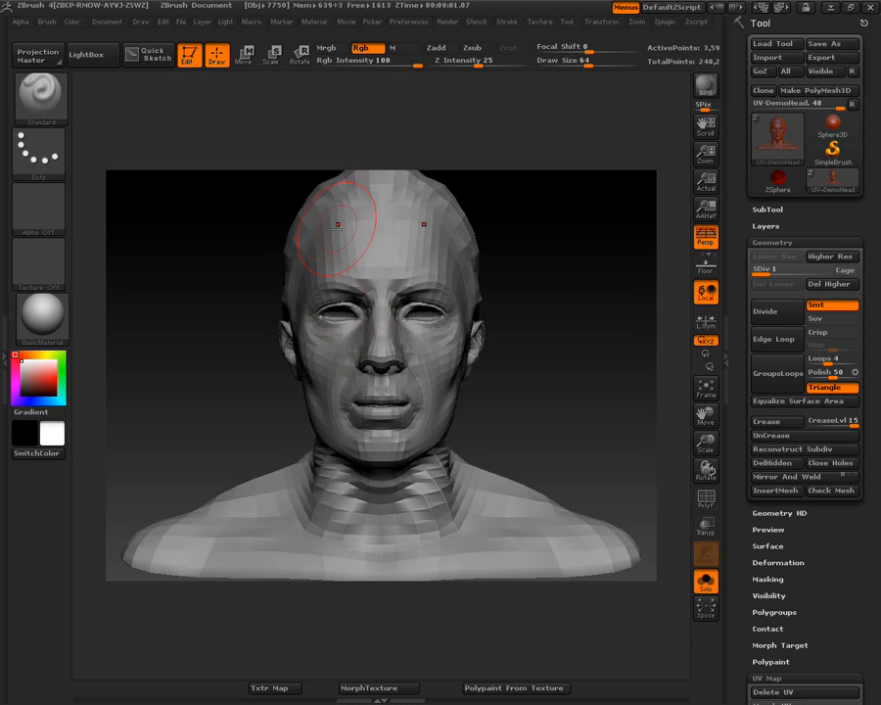
- Drop the head with Projection Master using Colors and Fade, and select the SimpleBrush with Zadd off
{"action": "left_click", "coordinate": [39, 59]}
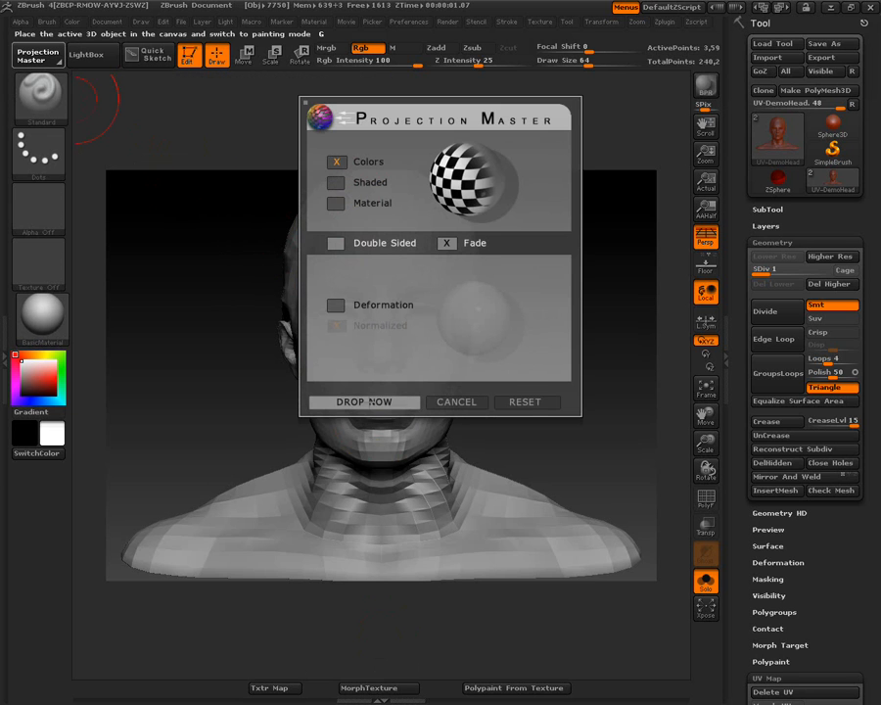
{"action": "left_click", "coordinate": [351, 456]}
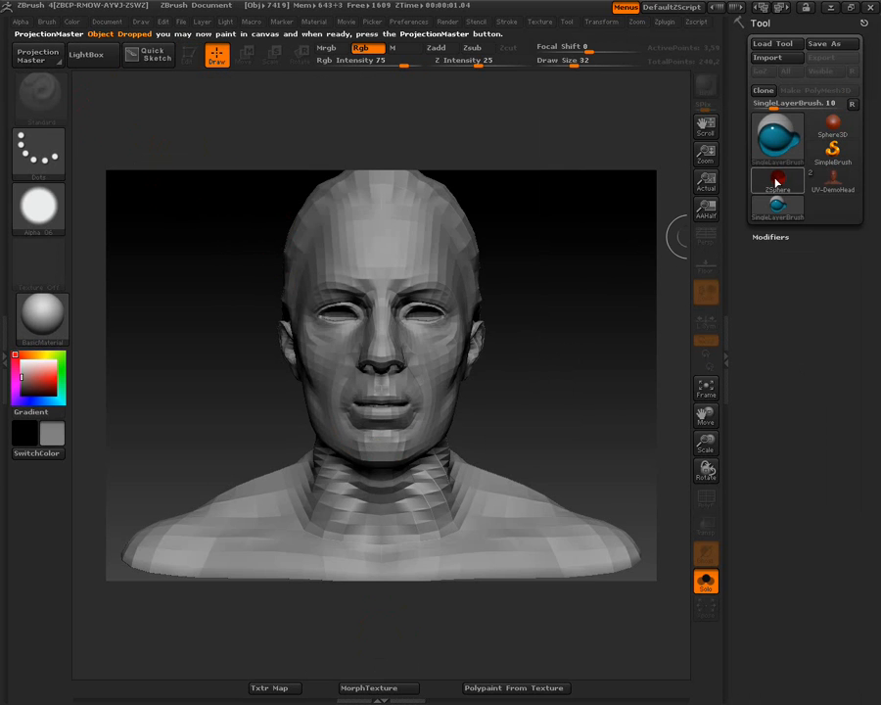
{"action": "left_click", "coordinate": [833, 151]}
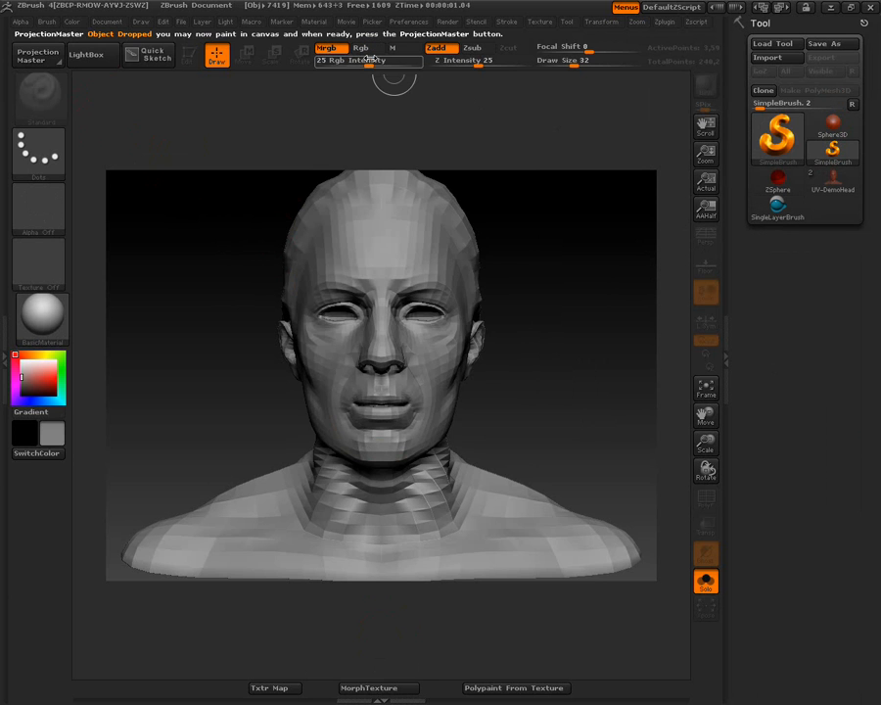
{"action": "left_click", "coordinate": [435, 47]}
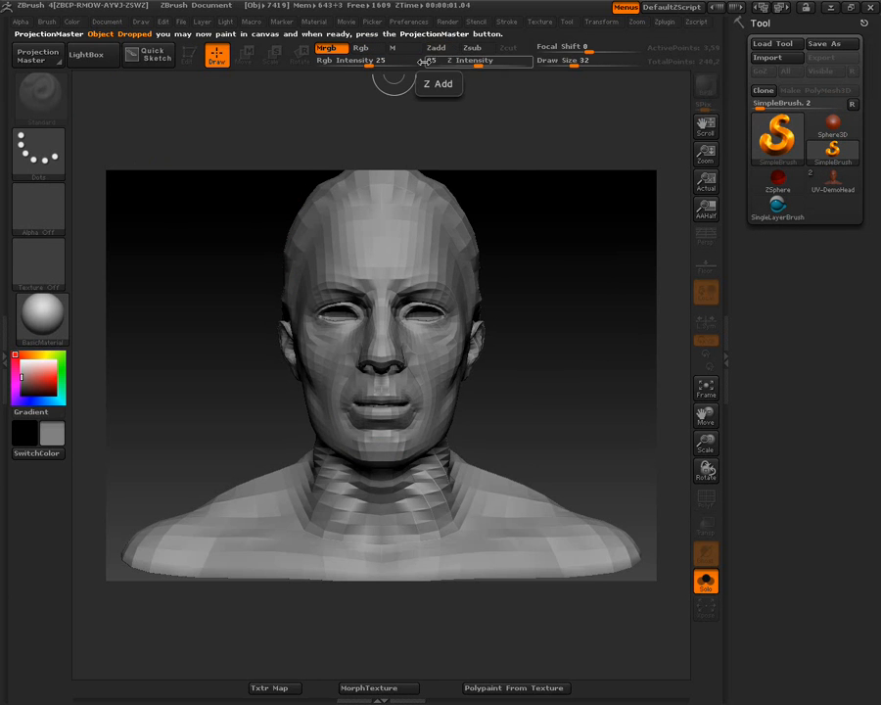
- Stamp the Texture 12 star on the middle of the forehead with draw size 38 and Rgb and Z intensity 100
{"action": "left_click", "coordinate": [35, 262]}
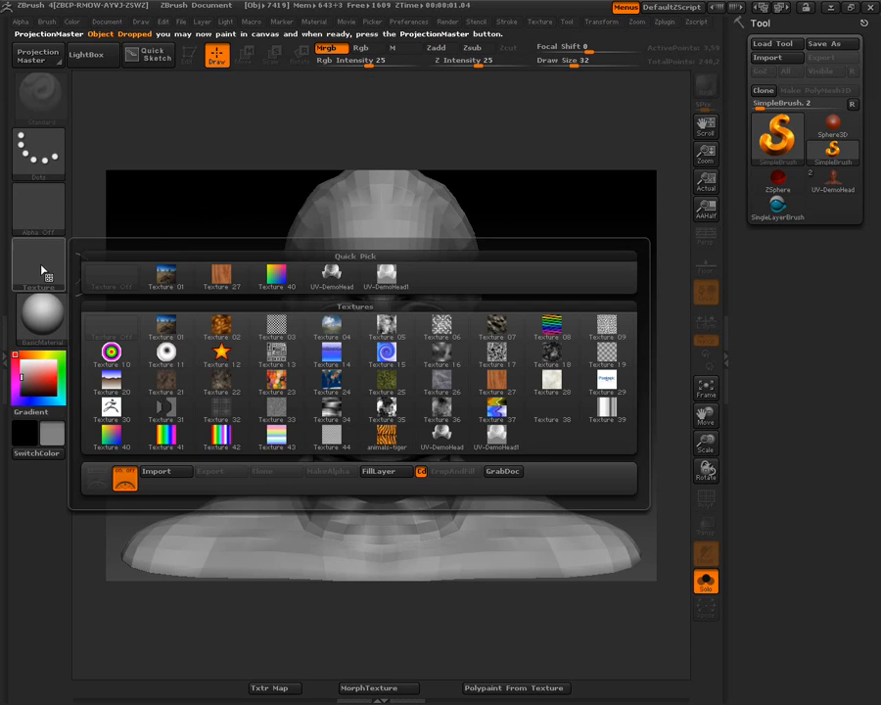
{"action": "left_click", "coordinate": [220, 355]}
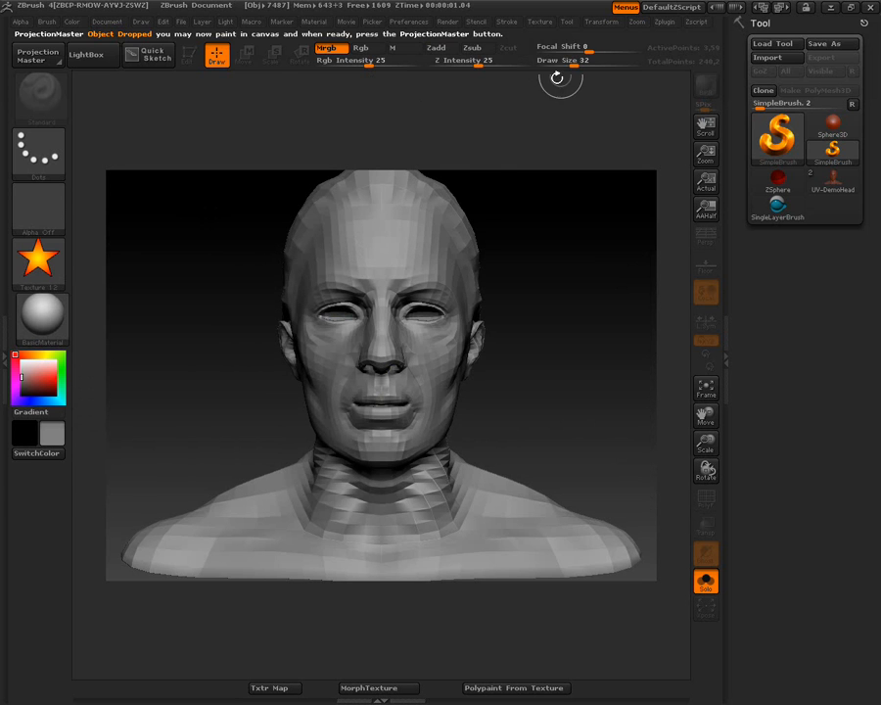
{"action": "left_click_drag", "start_coordinate": [577, 63], "coordinate": [581, 63]}
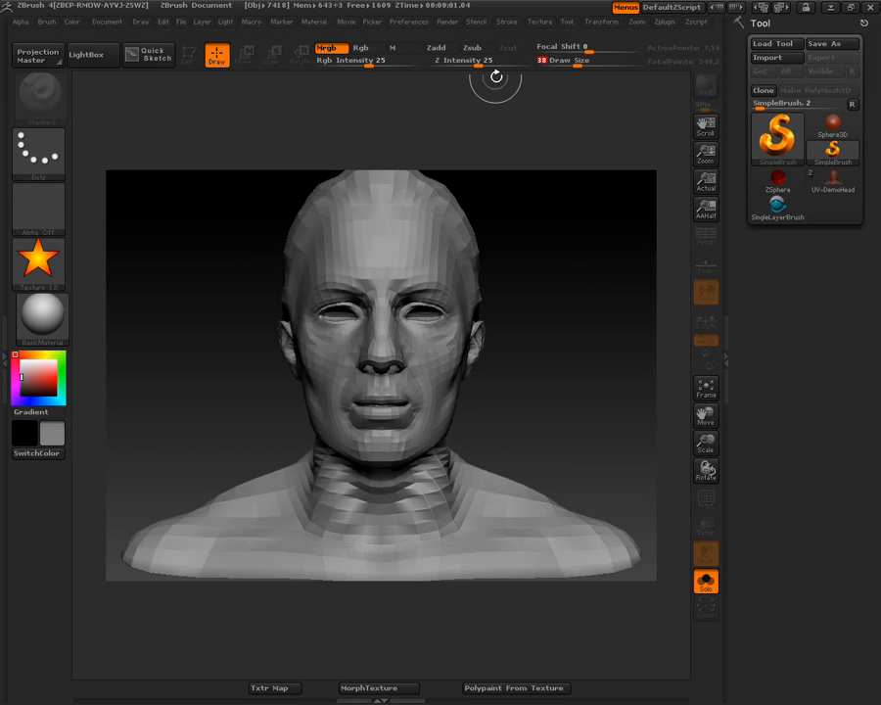
{"action": "left_click_drag", "start_coordinate": [481, 65], "coordinate": [534, 65]}
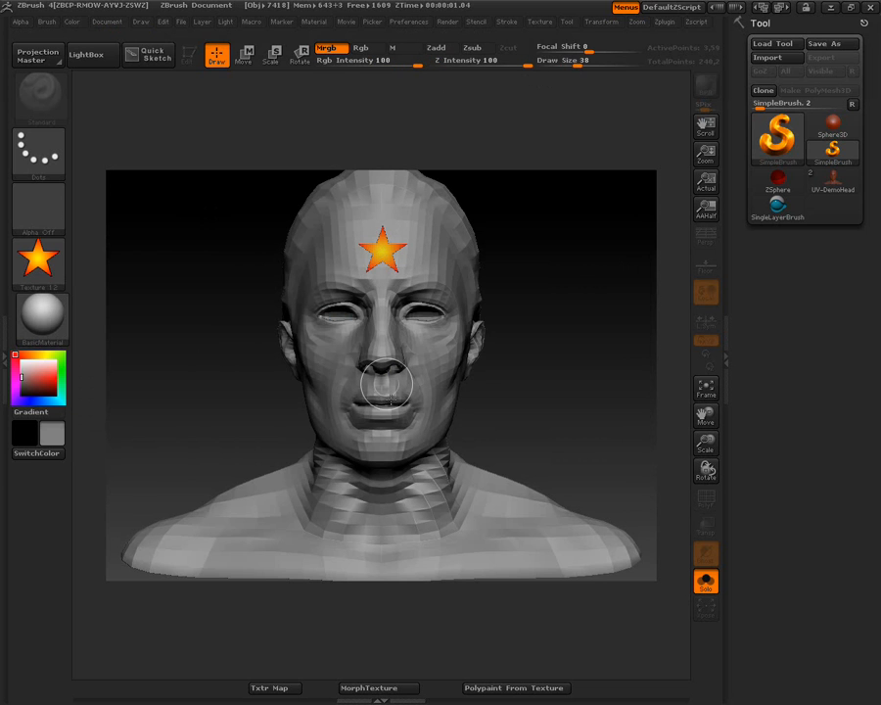
- Pick up the painted star onto the head with Projection Master and morph the head to its flat UV layout
{"action": "left_click", "coordinate": [40, 56]}
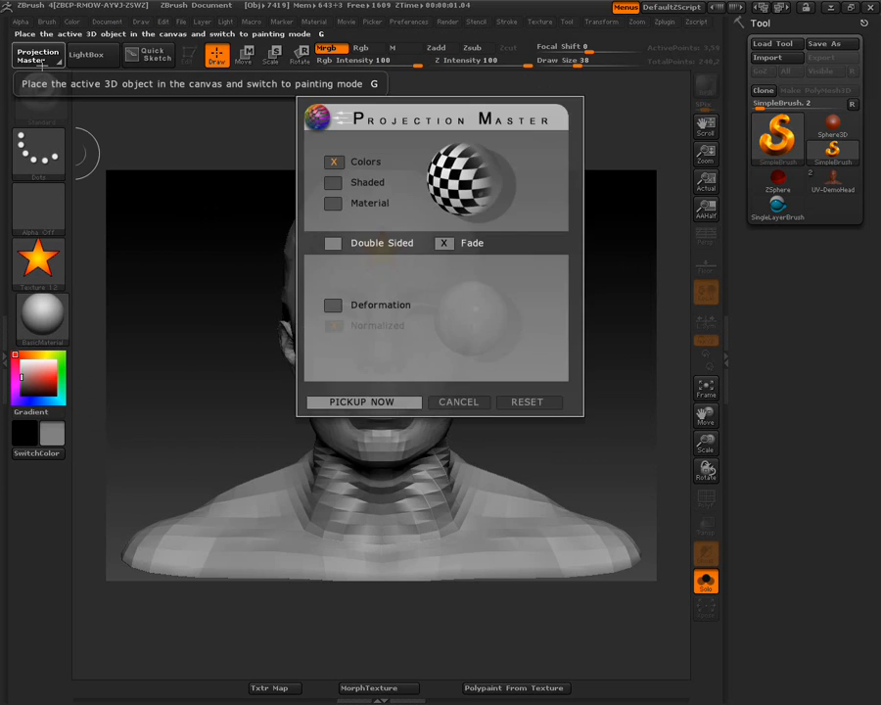
{"action": "left_click", "coordinate": [343, 400]}
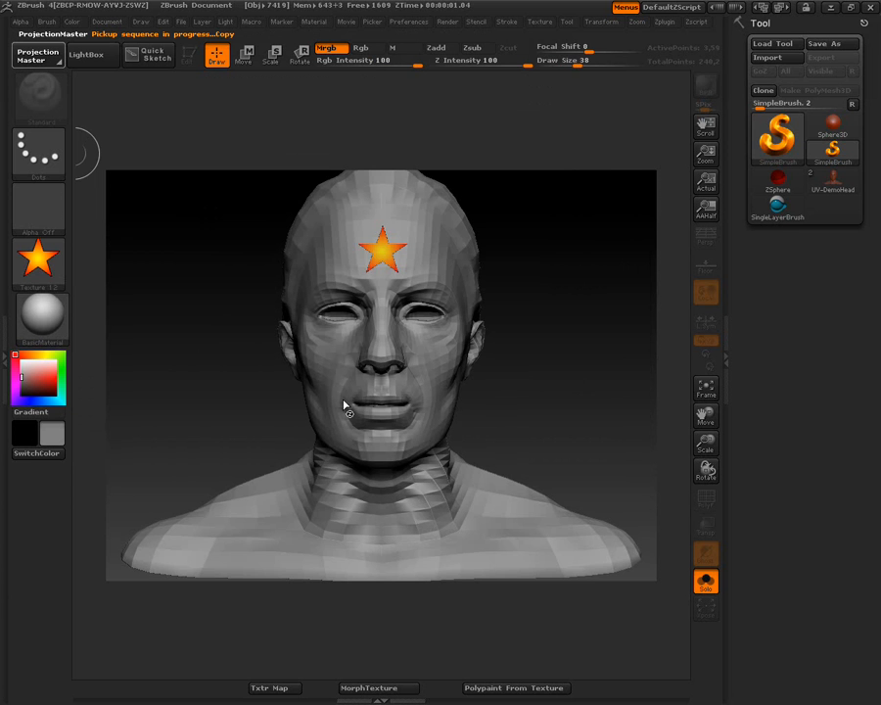
{"action": "left_click", "coordinate": [368, 689]}
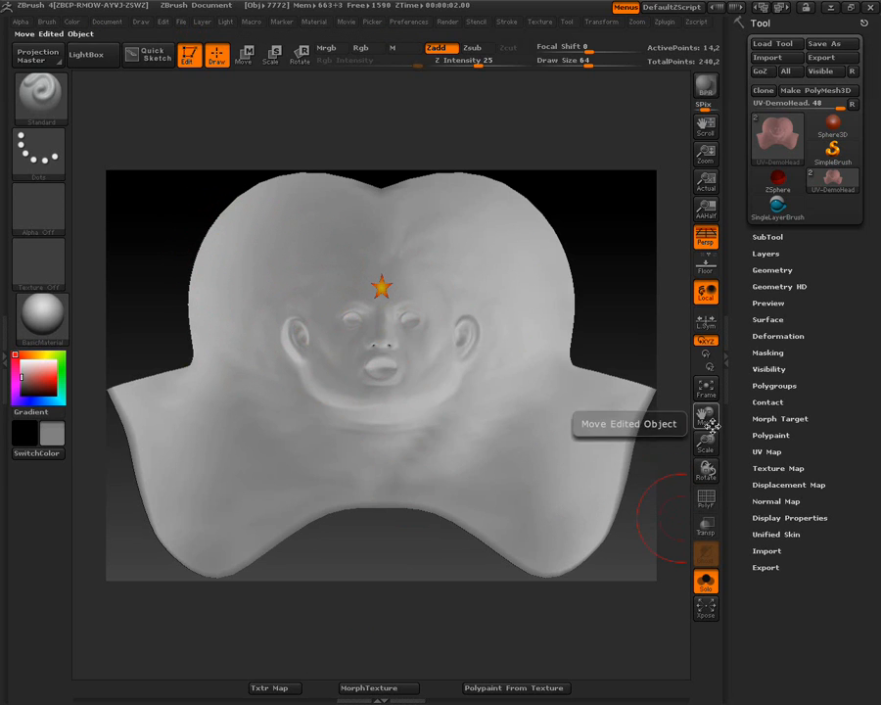
{"action": "left_click_drag", "start_coordinate": [705, 444], "coordinate": [702, 486]}
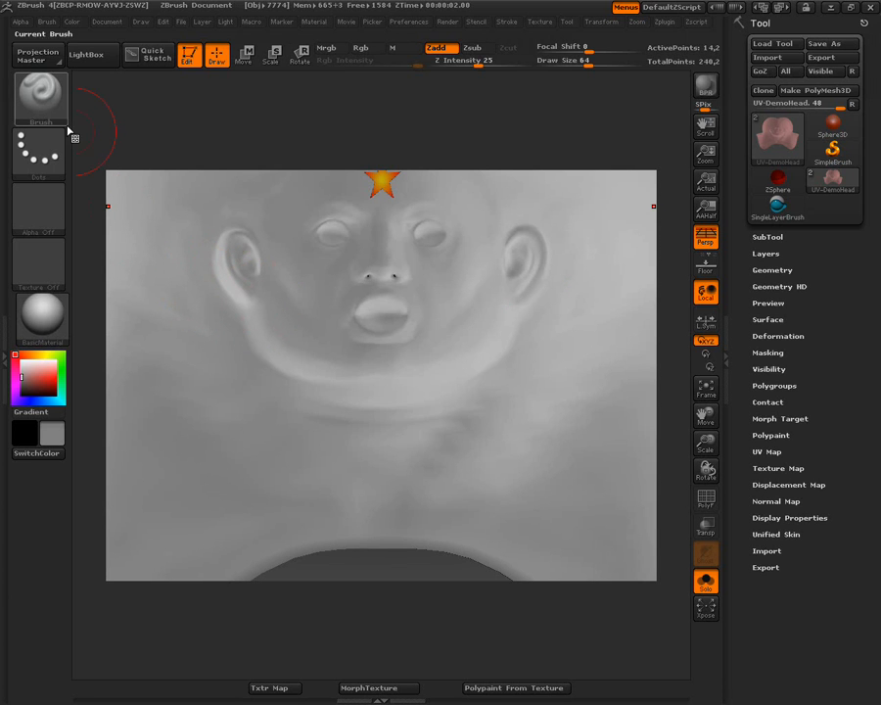
- Drop the flattened head with Projection Master using Colors and Fade, turn the brush texture off and choose Alpha 01
{"action": "left_click", "coordinate": [32, 54]}
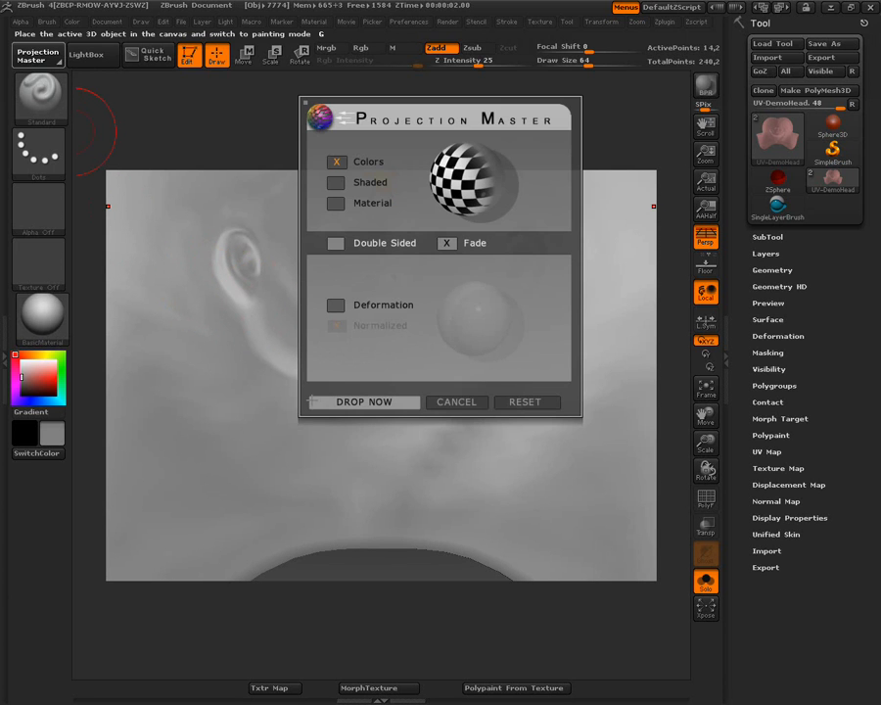
{"action": "left_click", "coordinate": [332, 402]}
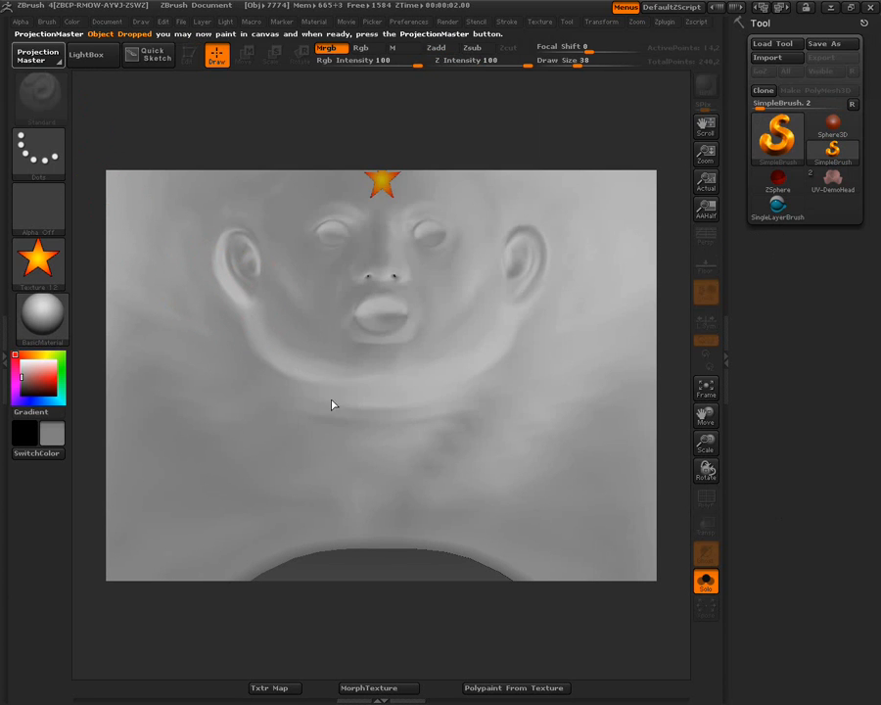
{"action": "left_click", "coordinate": [44, 267]}
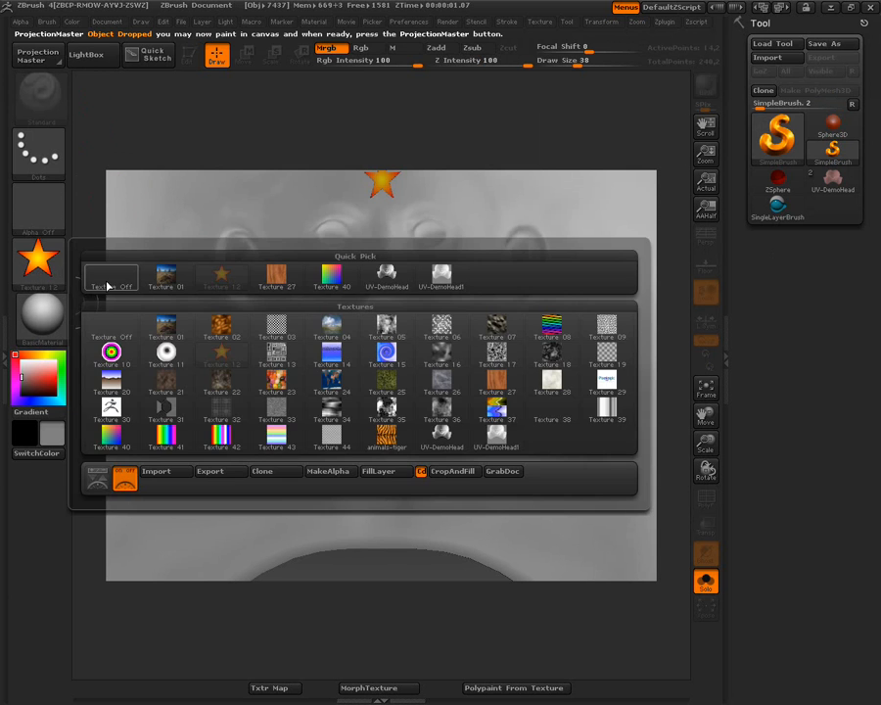
{"action": "left_click", "coordinate": [108, 281]}
{"action": "left_click", "coordinate": [55, 224]}
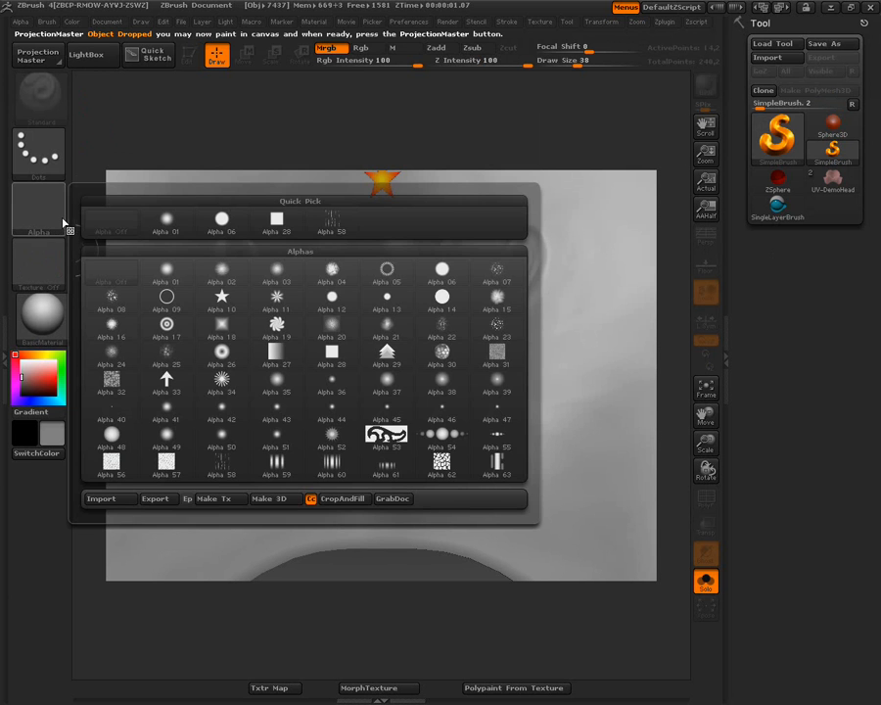
{"action": "left_click", "coordinate": [155, 222]}
- Paint the mouth red with draw size 16 and pick the paint up onto the mesh with Projection Master
{"action": "left_click", "coordinate": [49, 376]}
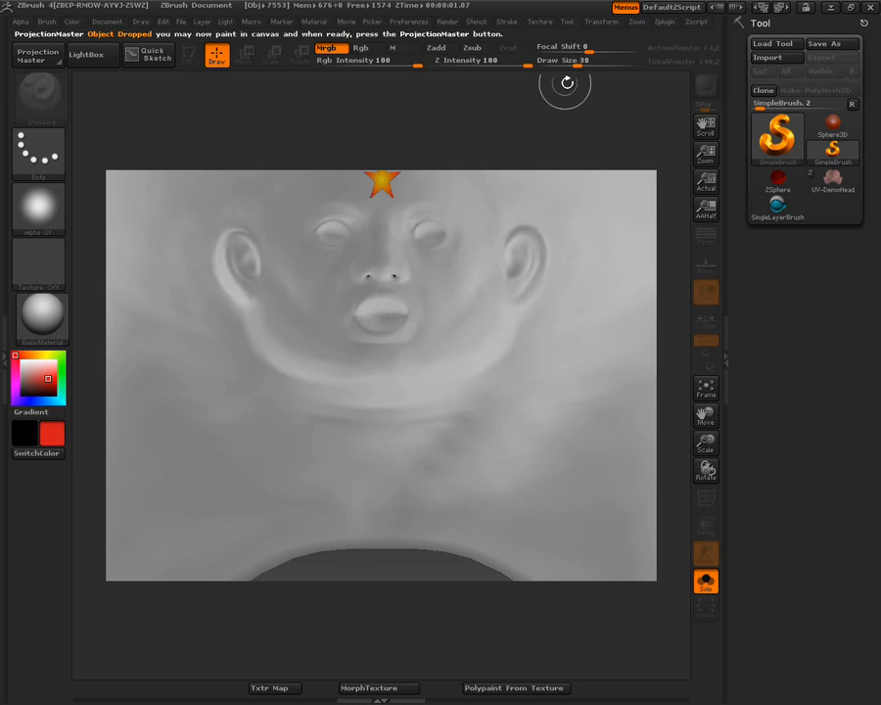
{"action": "left_click_drag", "start_coordinate": [576, 64], "coordinate": [564, 64]}
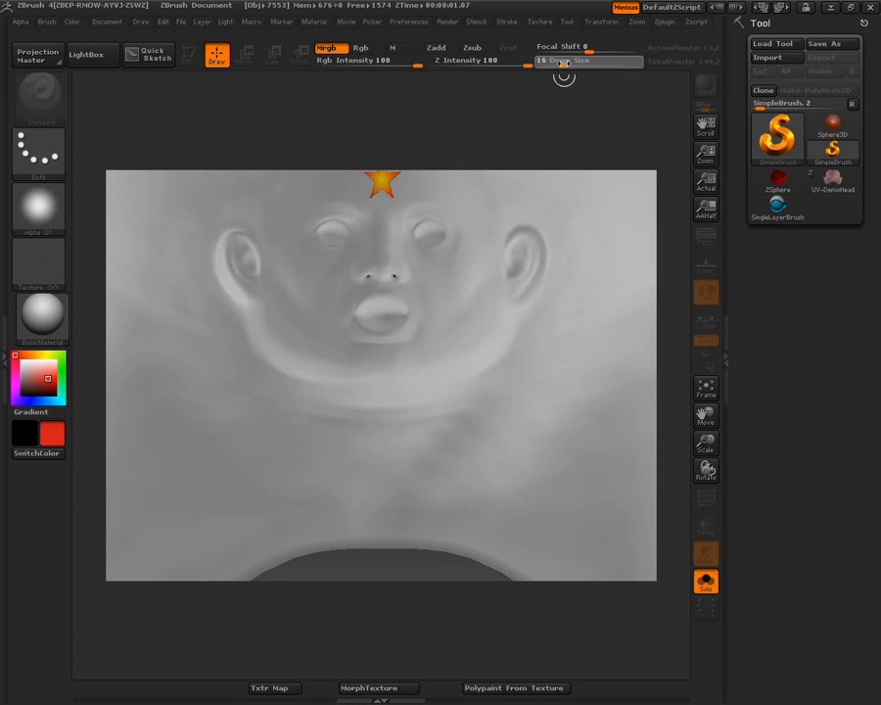
{"action": "left_click", "coordinate": [383, 314]}
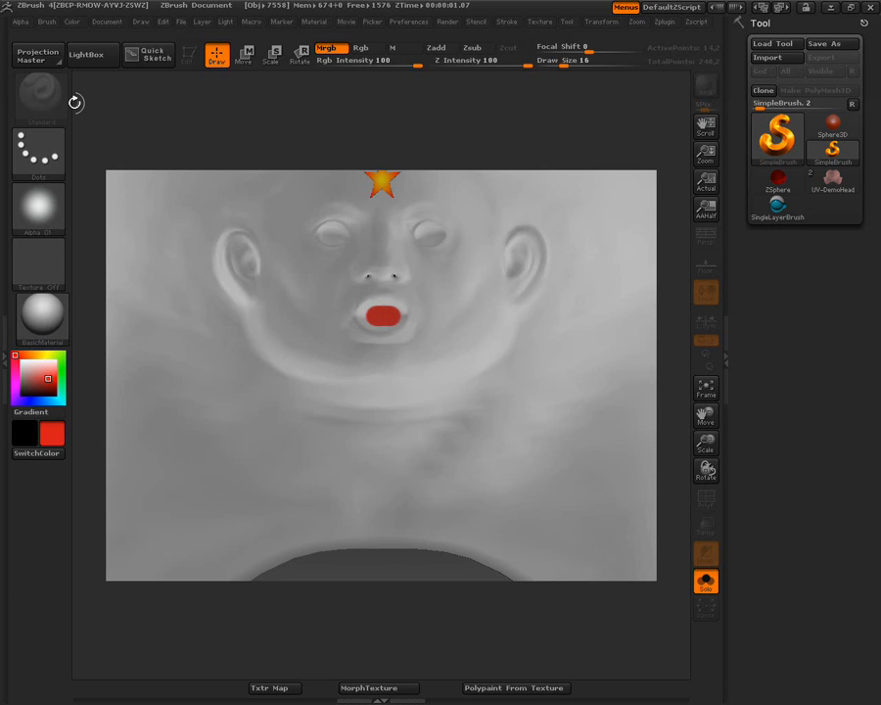
{"action": "left_click", "coordinate": [31, 40]}
{"action": "left_click", "coordinate": [372, 404]}
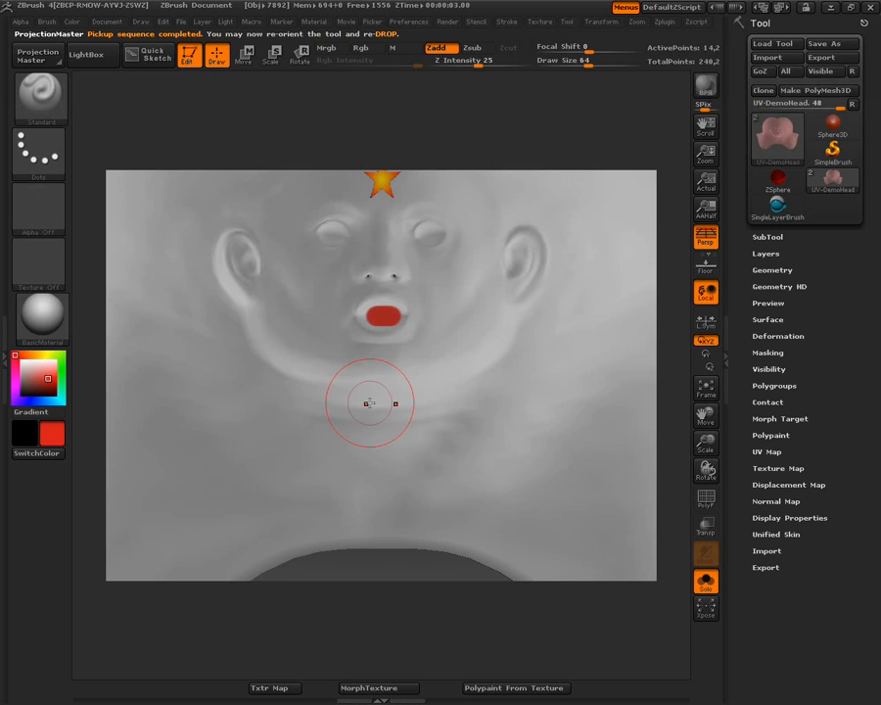
- Morph the head to its 3D shape to check the painted mouth, and return it to the flat UV layout
{"action": "left_click", "coordinate": [378, 687]}
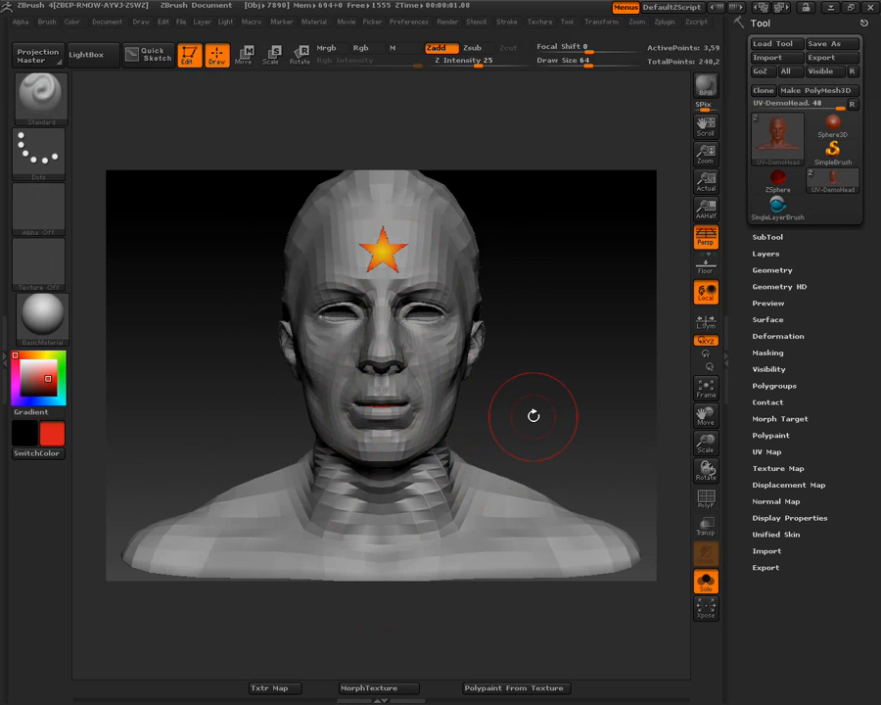
{"action": "left_click", "coordinate": [379, 688]}
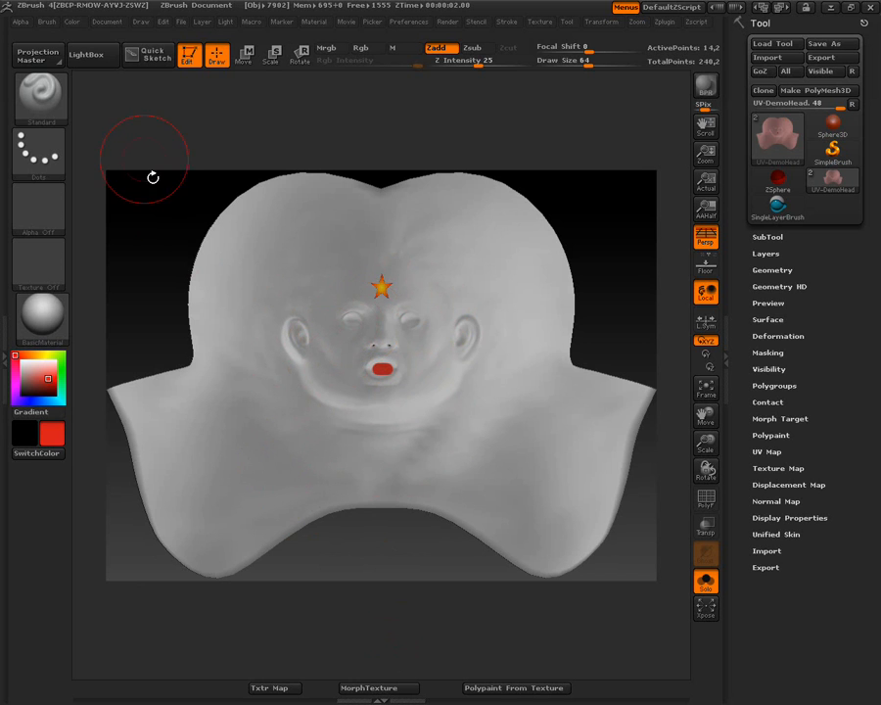
- Paint a dark green band across both eyes of the flat layout using Projection Master and pick it up
{"action": "left_click", "coordinate": [39, 56]}
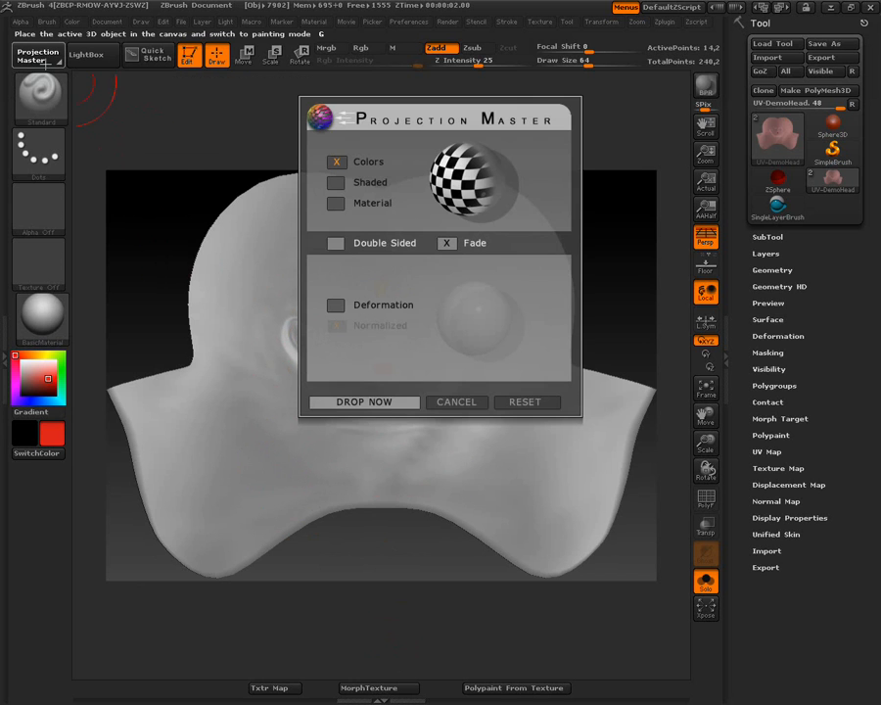
{"action": "left_click", "coordinate": [376, 402]}
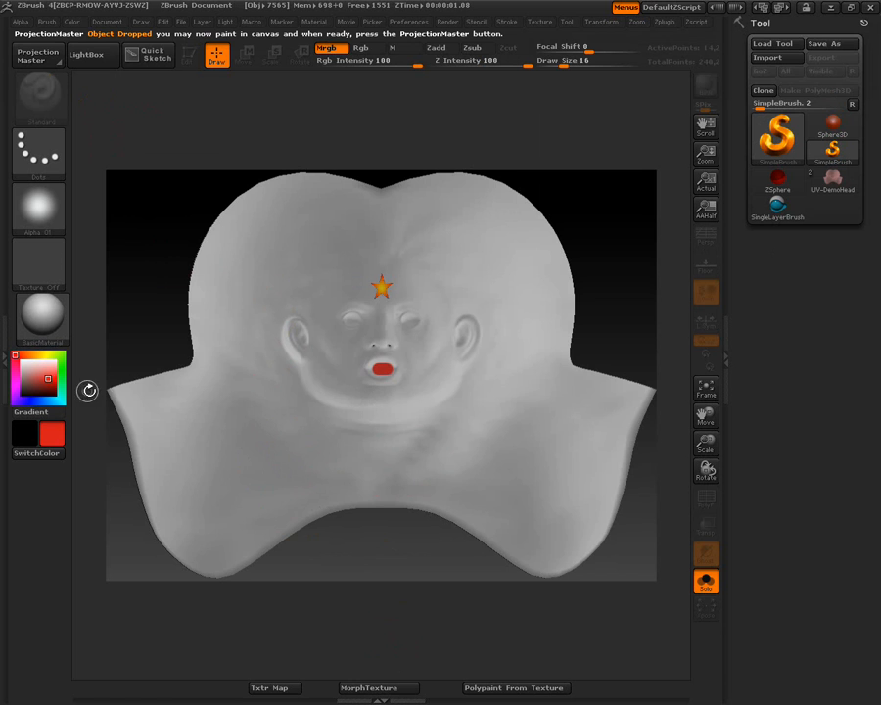
{"action": "left_click", "coordinate": [62, 378]}
{"action": "left_click", "coordinate": [54, 386]}
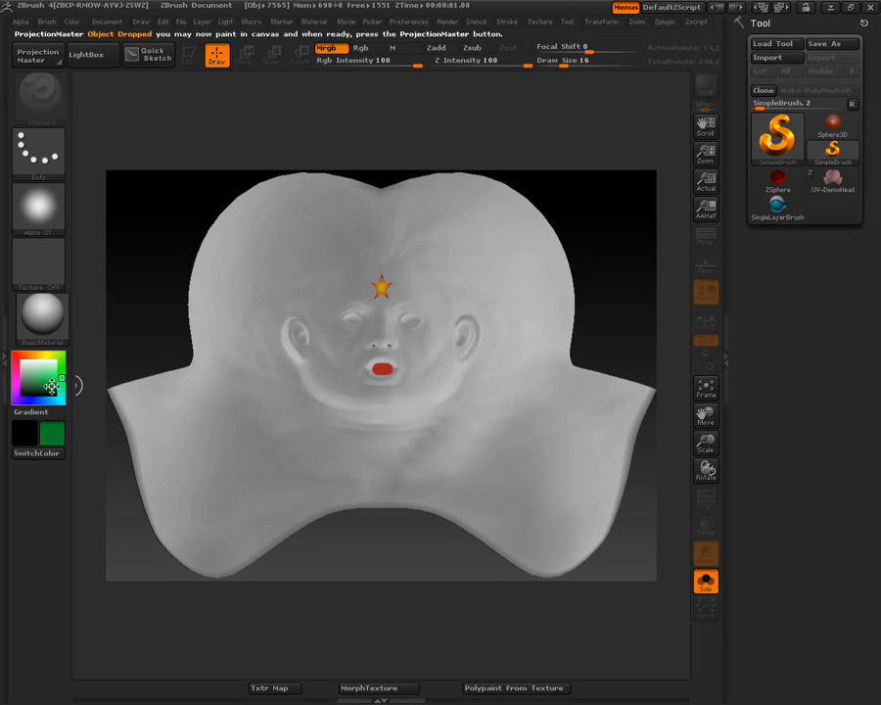
{"action": "mouse_move", "coordinate": [355, 316]}
{"action": "left_mouse_down"}
{"action": "mouse_move", "coordinate": [348, 323]}
{"action": "mouse_move", "coordinate": [383, 327]}
{"action": "mouse_move", "coordinate": [416, 315]}
{"action": "mouse_move", "coordinate": [408, 323]}
{"action": "left_mouse_up"}
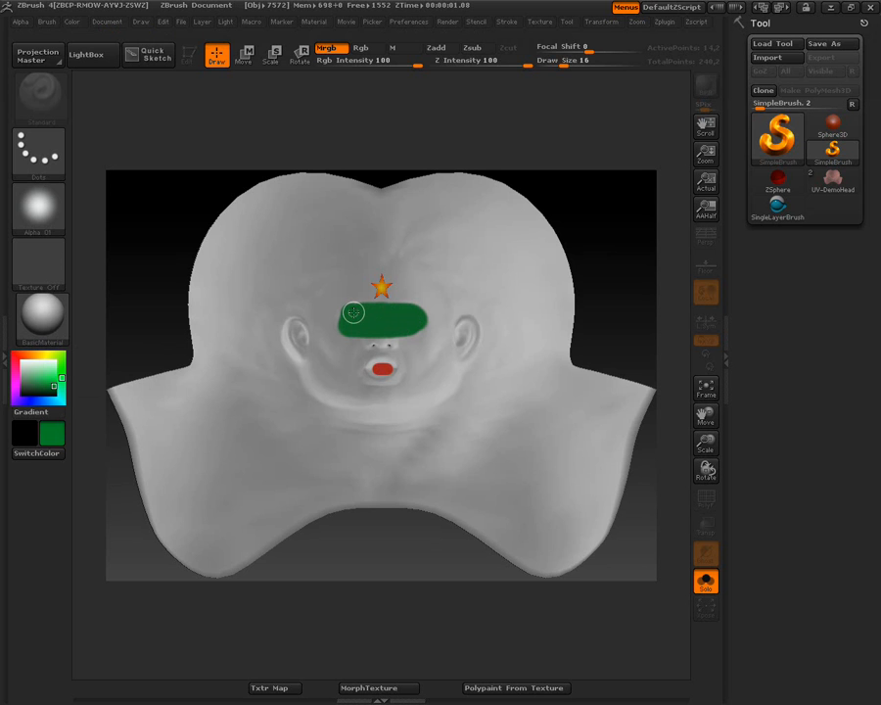
{"action": "left_click", "coordinate": [40, 55]}
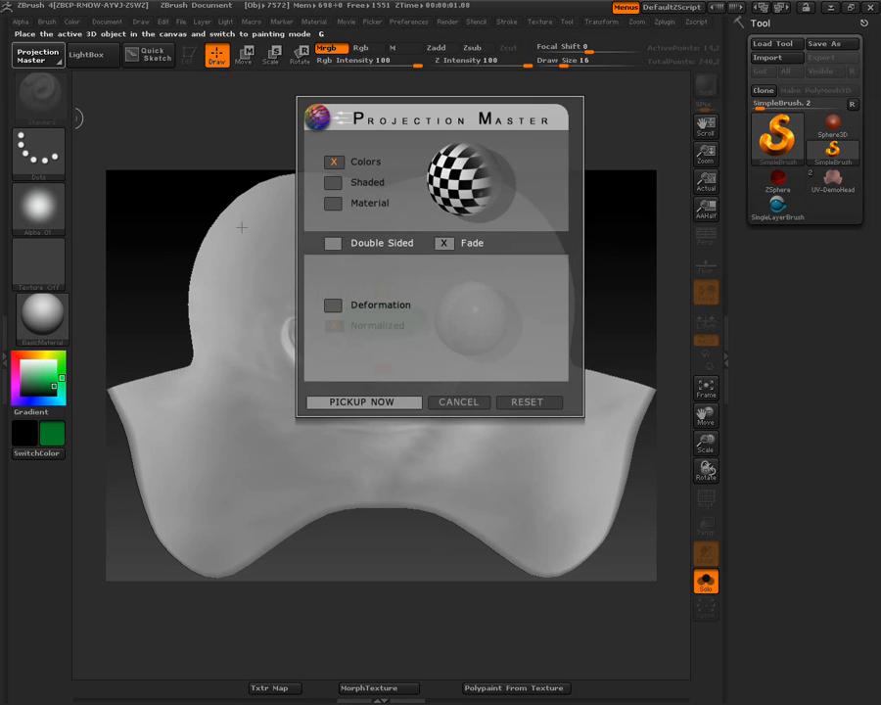
{"action": "left_click", "coordinate": [362, 402]}
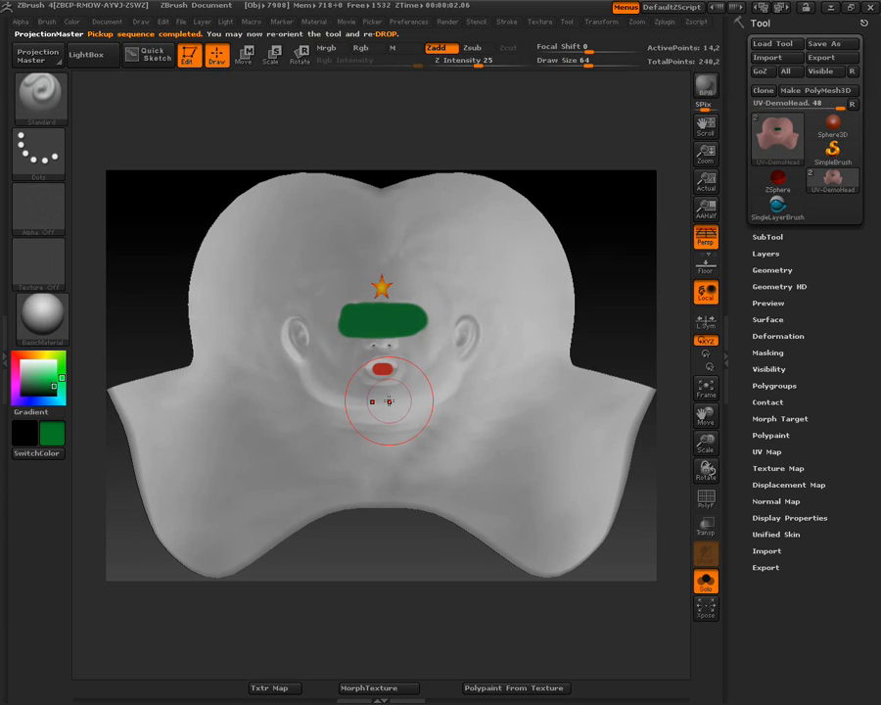
- Switch the displacement map on to inspect its detail on the flat layout, and switch it off again
{"action": "left_click", "coordinate": [780, 484]}
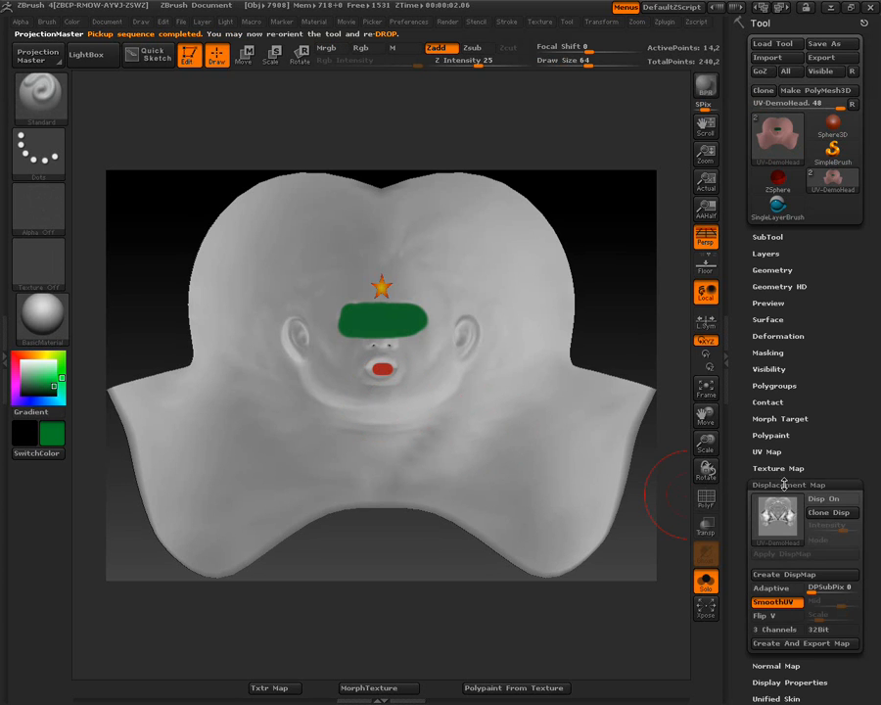
{"action": "left_click", "coordinate": [826, 501]}
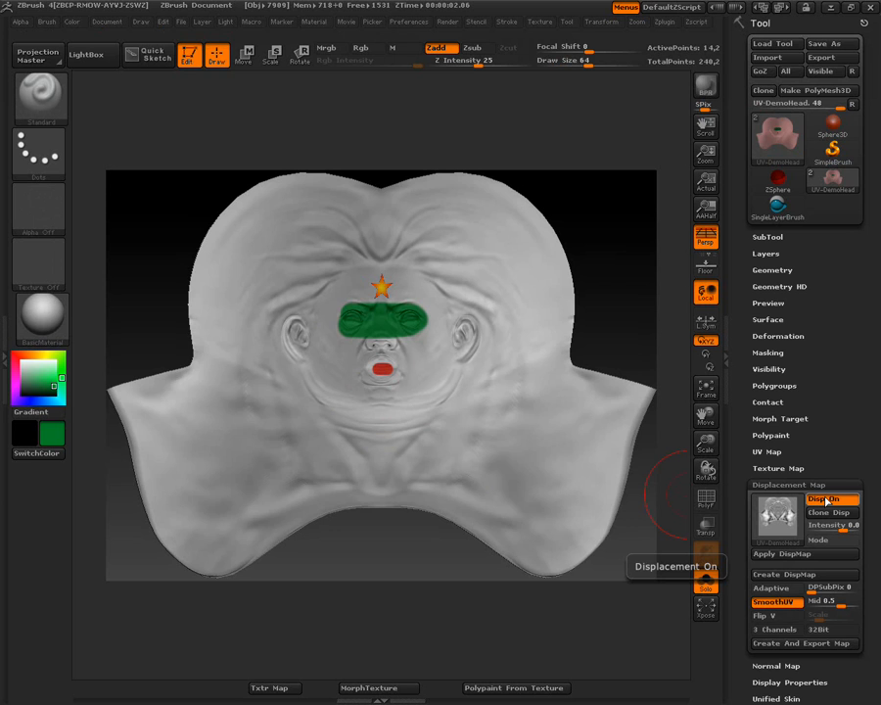
{"action": "left_click", "coordinate": [825, 500]}
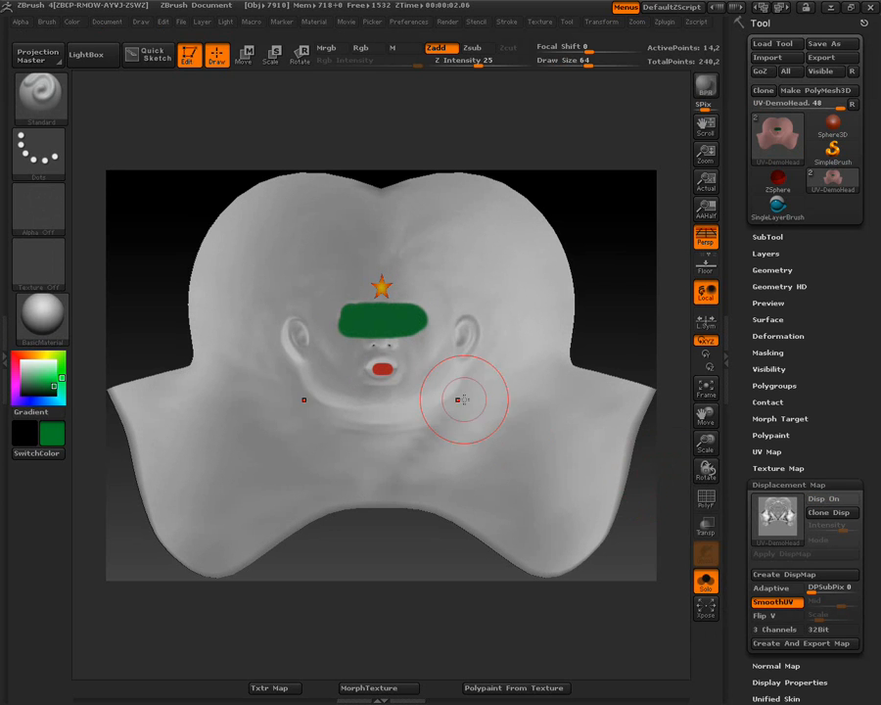
- Undo the green band painted across the eyes
{"action": "key", "text": "ctrl+z"}
{"action": "key", "text": "ctrl+z"}
{"action": "key", "text": "ctrl+z"}
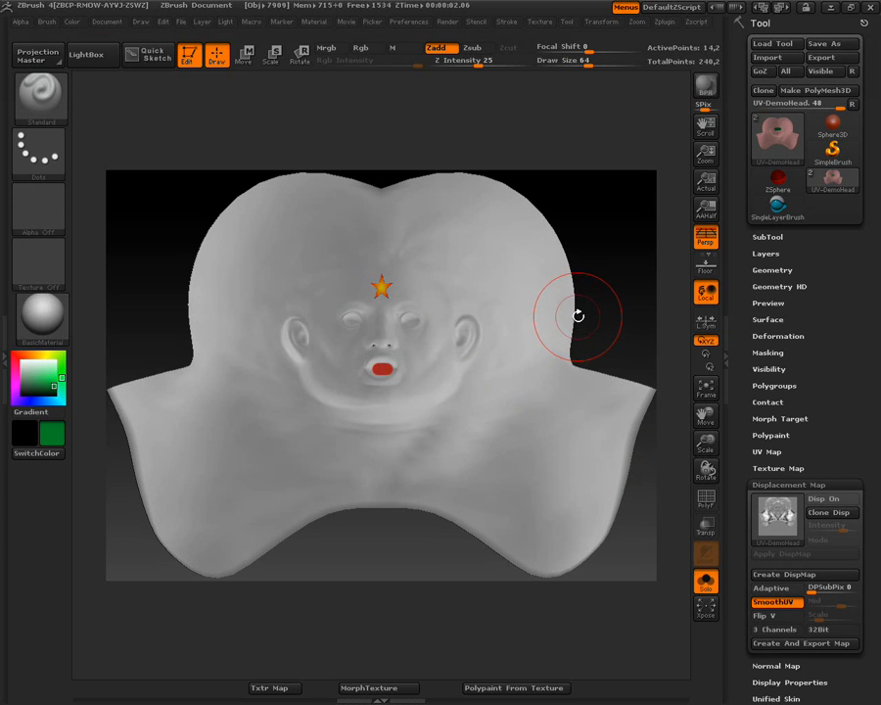
- Morph the head back to its 3D shape and convert its texture to polypaint with Polypaint From Texture
{"action": "left_click", "coordinate": [401, 689]}
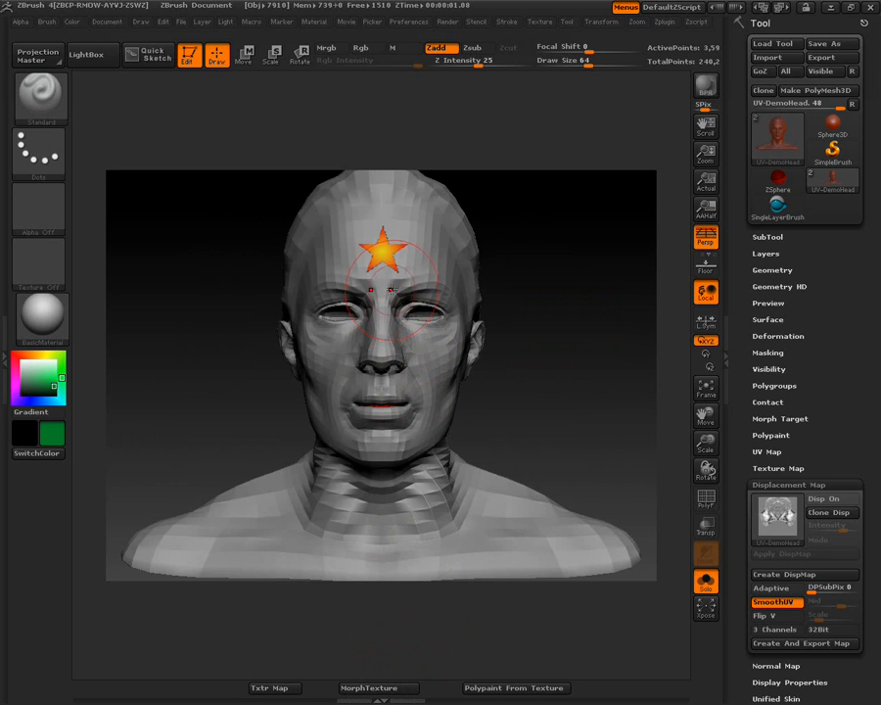
{"action": "left_click", "coordinate": [525, 689]}
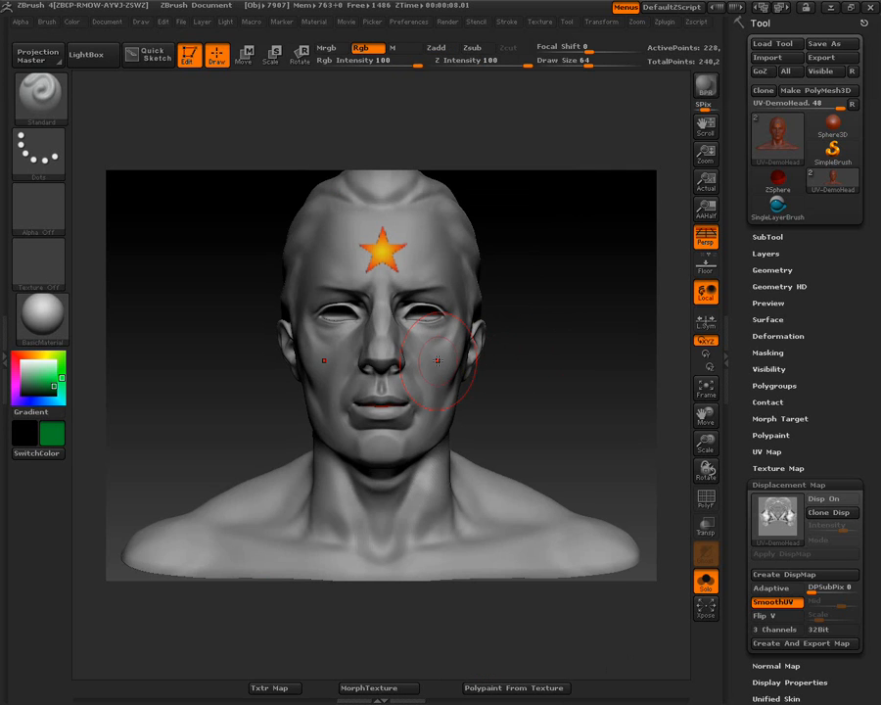
- Polypaint the Texture 12 star symmetrically over the eyes and lower forehead with draw size 64 and Rgb intensity 100
{"action": "left_click", "coordinate": [37, 263]}
{"action": "left_click", "coordinate": [217, 280]}
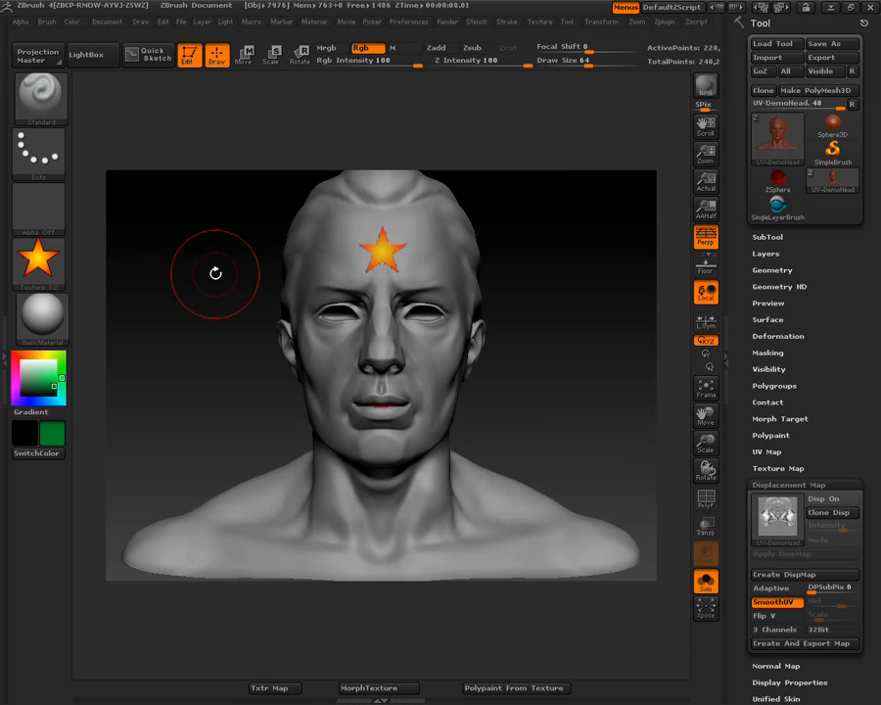
{"action": "mouse_move", "coordinate": [337, 305]}
{"action": "left_mouse_down"}
{"action": "mouse_move", "coordinate": [339, 284]}
{"action": "mouse_move", "coordinate": [350, 318]}
{"action": "left_mouse_up"}
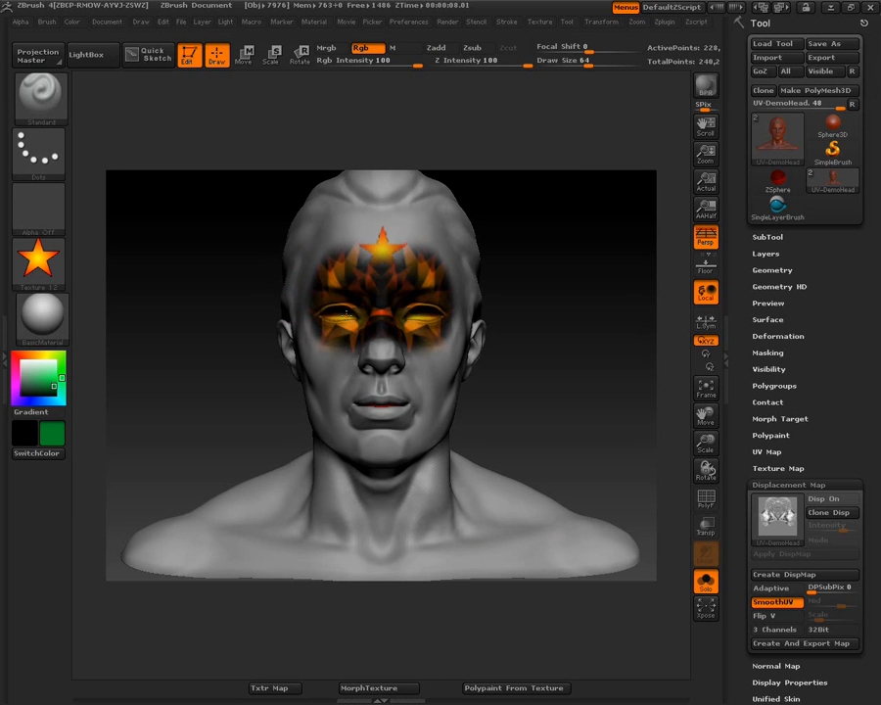
{"action": "left_click_drag", "start_coordinate": [570, 351], "coordinate": [509, 352]}
{"action": "mouse_move", "coordinate": [381, 279]}
{"action": "left_mouse_down"}
{"action": "mouse_move", "coordinate": [384, 294]}
{"action": "mouse_move", "coordinate": [363, 304]}
{"action": "mouse_move", "coordinate": [345, 294]}
{"action": "mouse_move", "coordinate": [338, 266]}
{"action": "left_mouse_up"}
{"action": "mouse_move", "coordinate": [232, 403]}
{"action": "left_mouse_down"}
{"action": "mouse_move", "coordinate": [257, 418]}
{"action": "mouse_move", "coordinate": [285, 415]}
{"action": "left_mouse_up"}
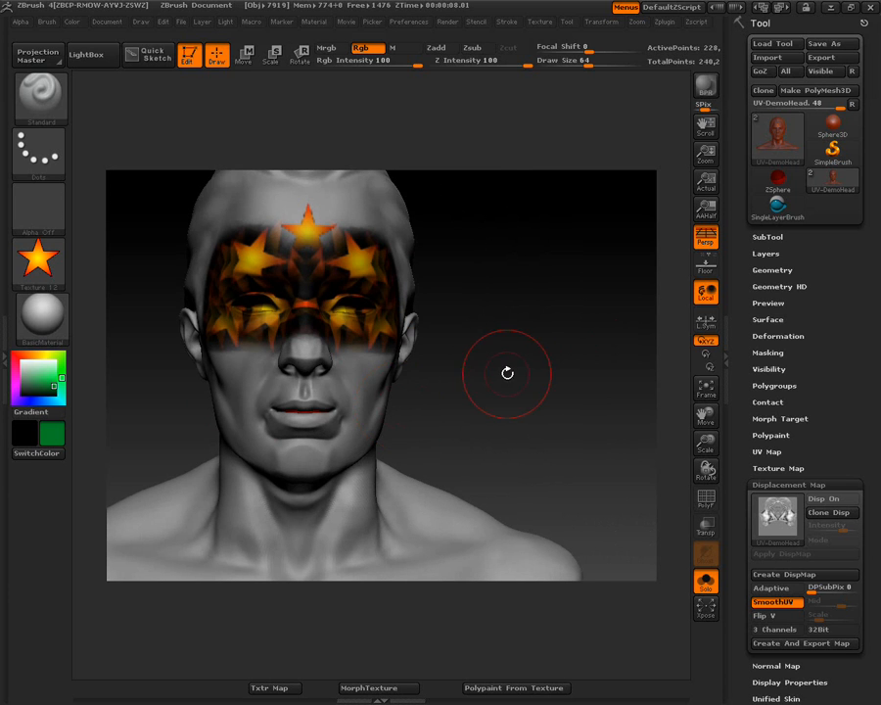
{"action": "left_click_drag", "start_coordinate": [493, 372], "coordinate": [513, 373], "text": "alt"}
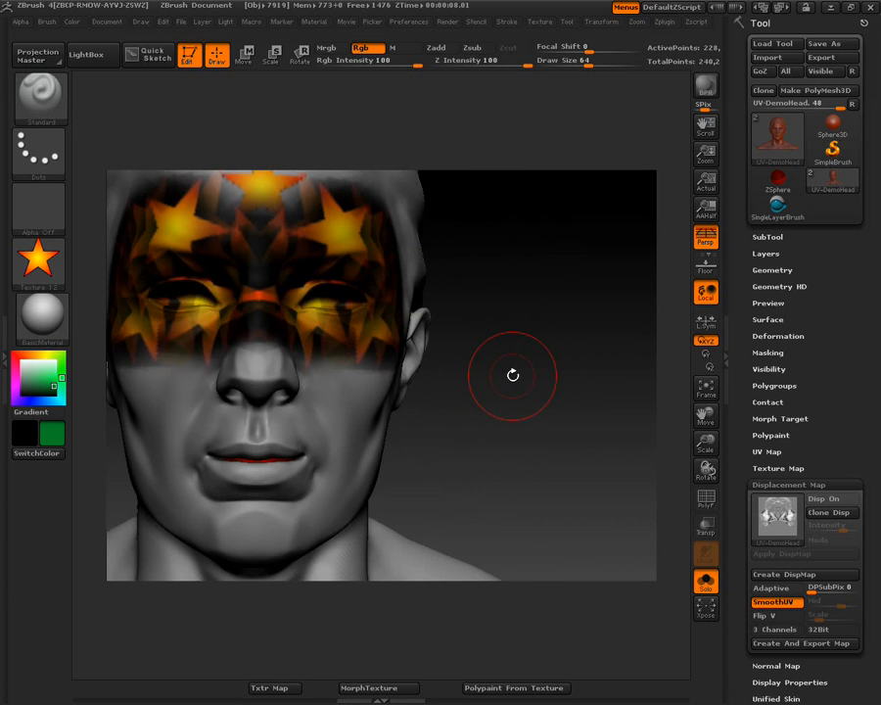
{"action": "key", "text": "f"}
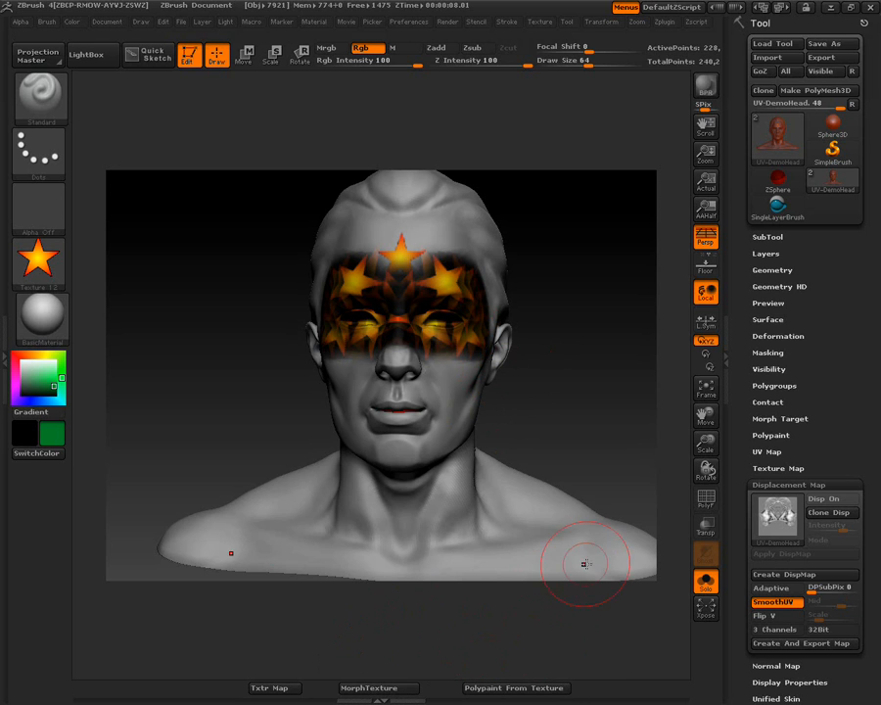
- Transfer the polypaint to the head's texture map by switching to texture mode, and switch back to polypaint mode
{"action": "left_click", "coordinate": [517, 687]}
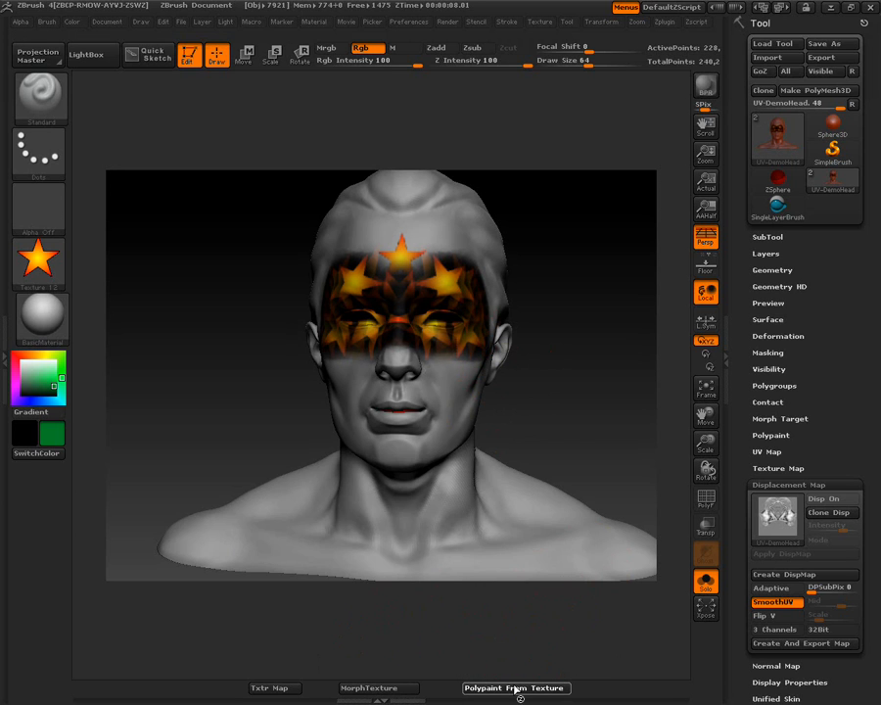
{"action": "left_click", "coordinate": [517, 688]}
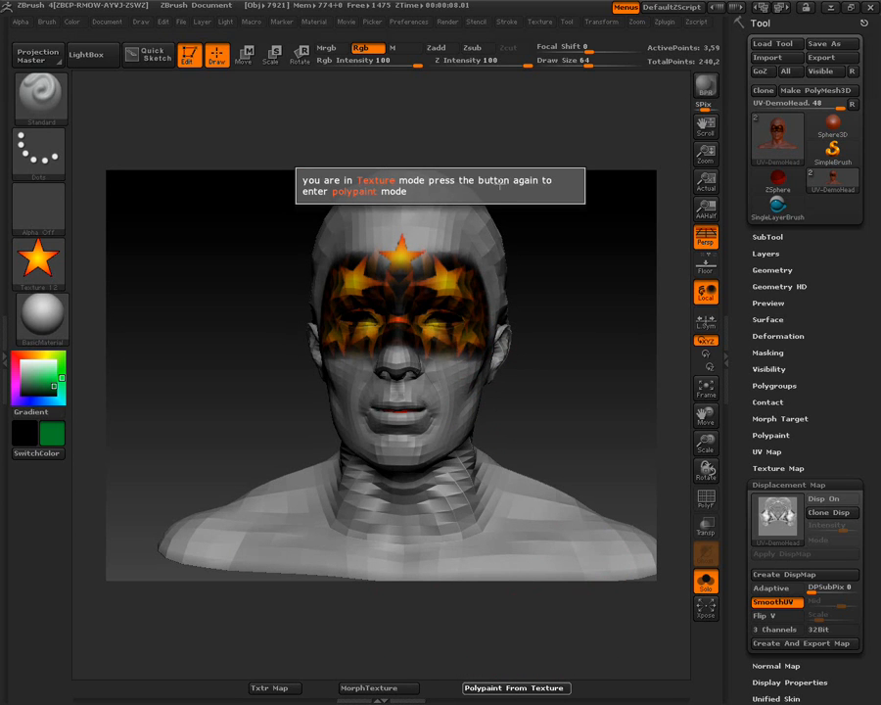
{"action": "left_click_drag", "start_coordinate": [550, 317], "coordinate": [551, 316]}
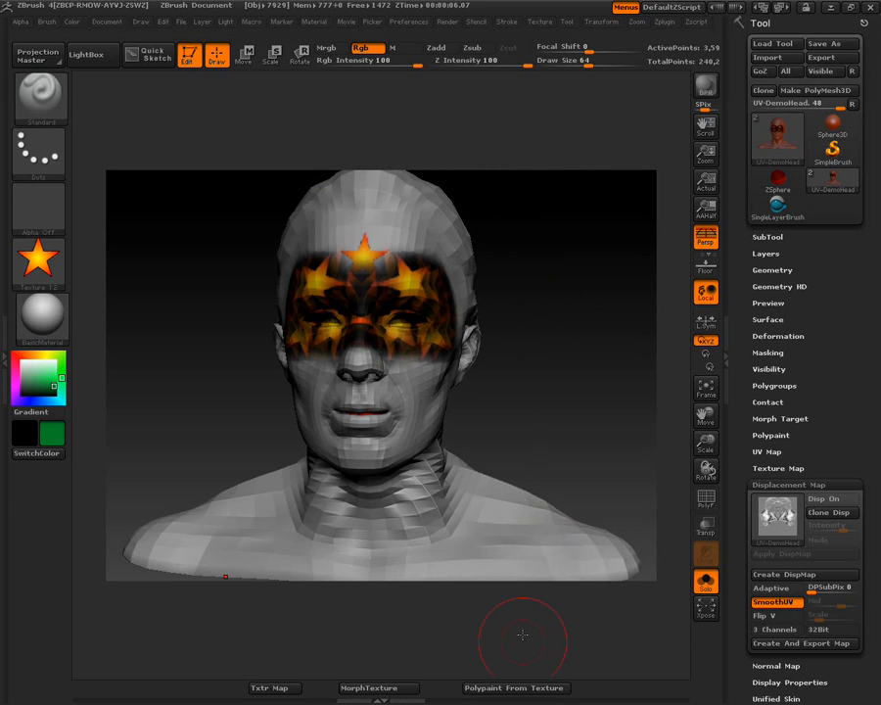
{"action": "left_click", "coordinate": [516, 689]}
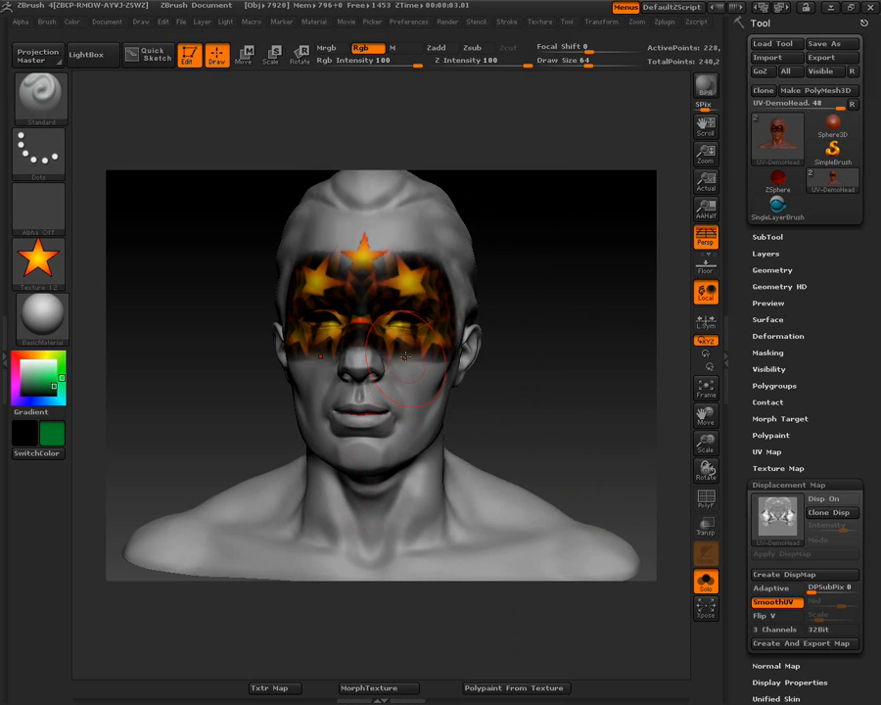
- Polypaint the star texture down the cheeks and around the chin, and morph the head to its flat UV layout
{"action": "mouse_move", "coordinate": [406, 343]}
{"action": "left_mouse_down"}
{"action": "mouse_move", "coordinate": [410, 416]}
{"action": "mouse_move", "coordinate": [390, 458]}
{"action": "left_mouse_up"}
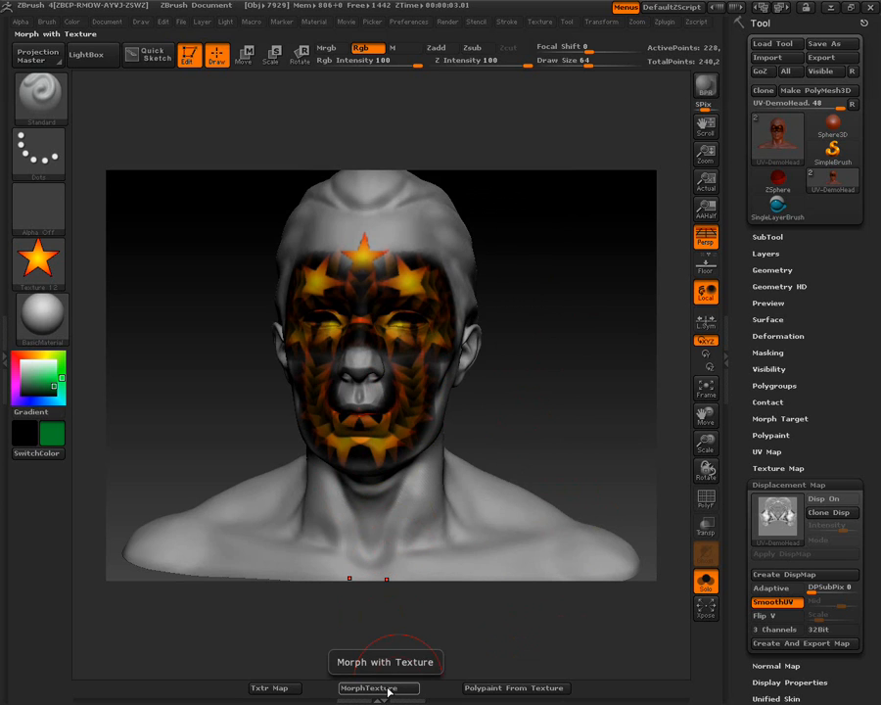
{"action": "left_click", "coordinate": [389, 690]}
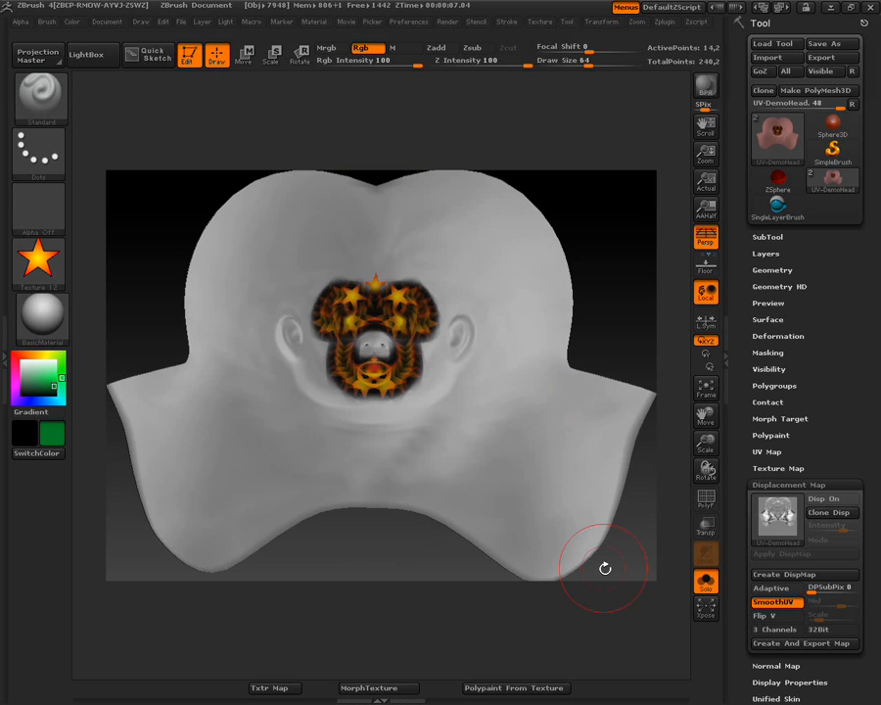
- Turn on the displacement map for the flattened head and show its texture map settings
{"action": "left_click", "coordinate": [810, 498]}
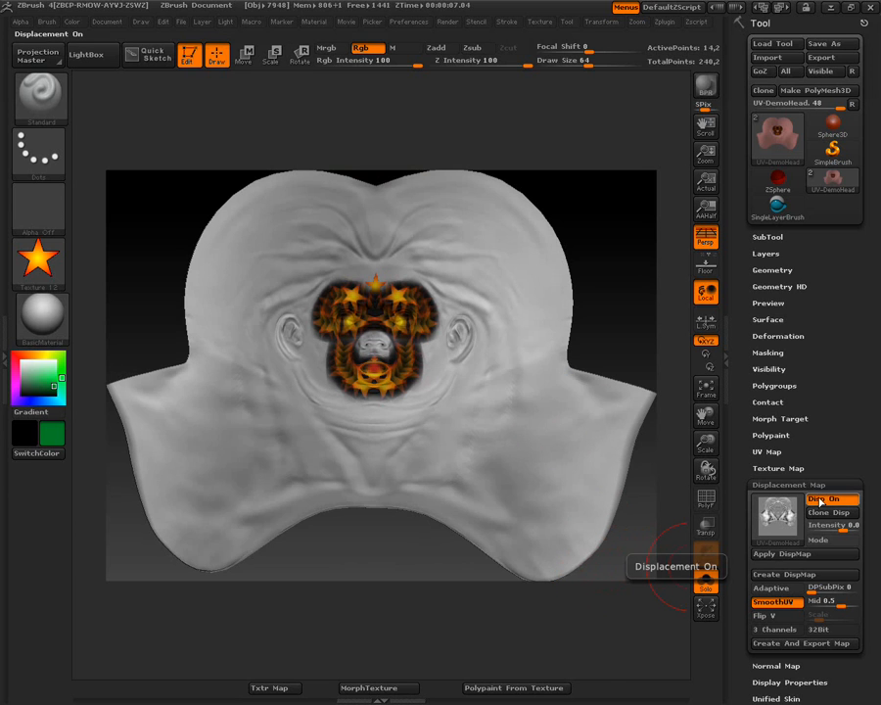
{"action": "left_click", "coordinate": [775, 469]}
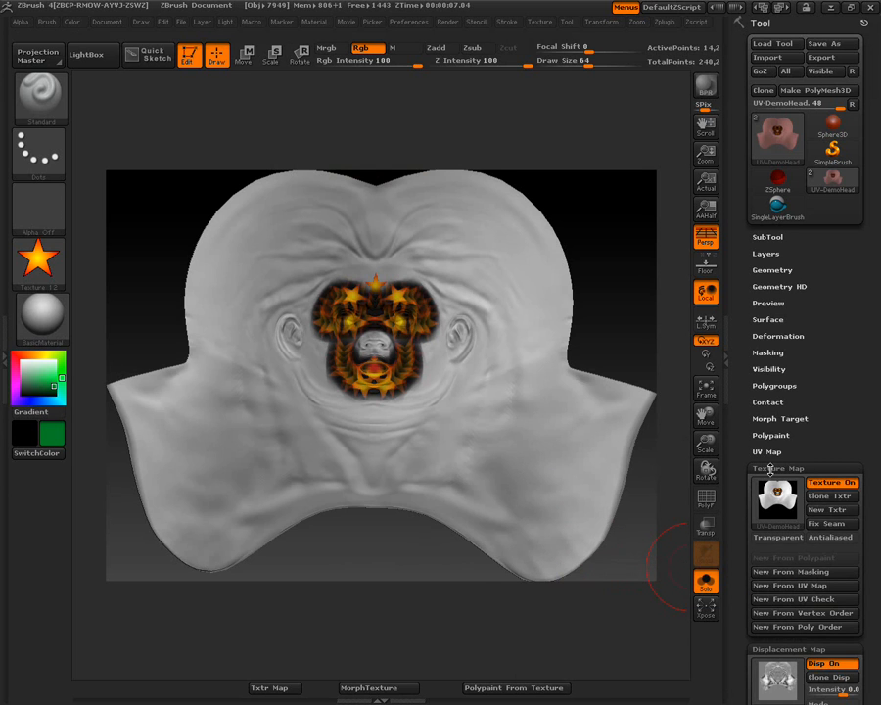
{"action": "left_click", "coordinate": [770, 468]}
{"action": "left_click", "coordinate": [769, 468]}
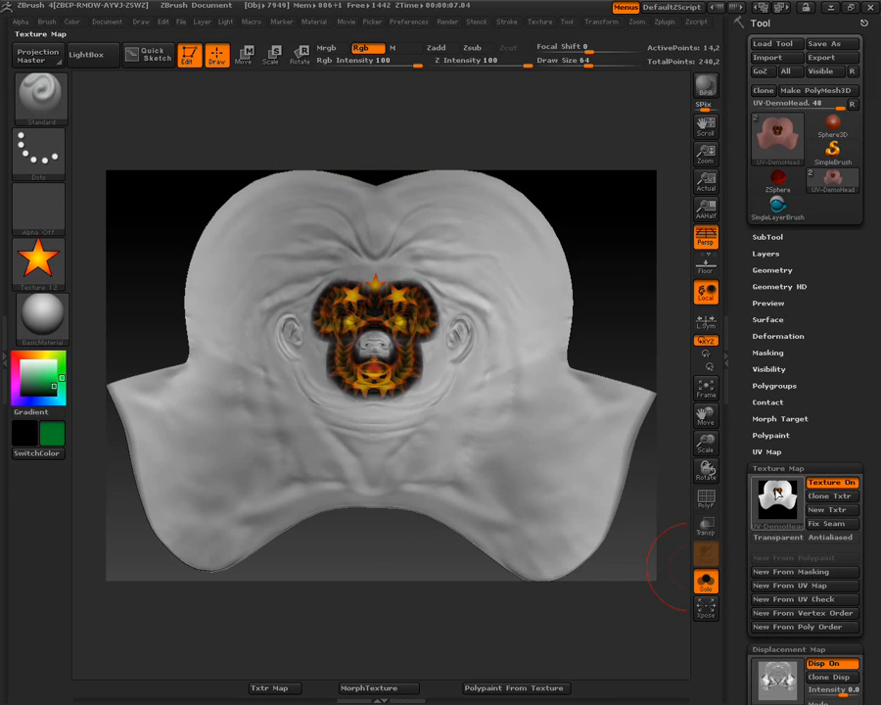
{"action": "mouse_move", "coordinate": [777, 495]}
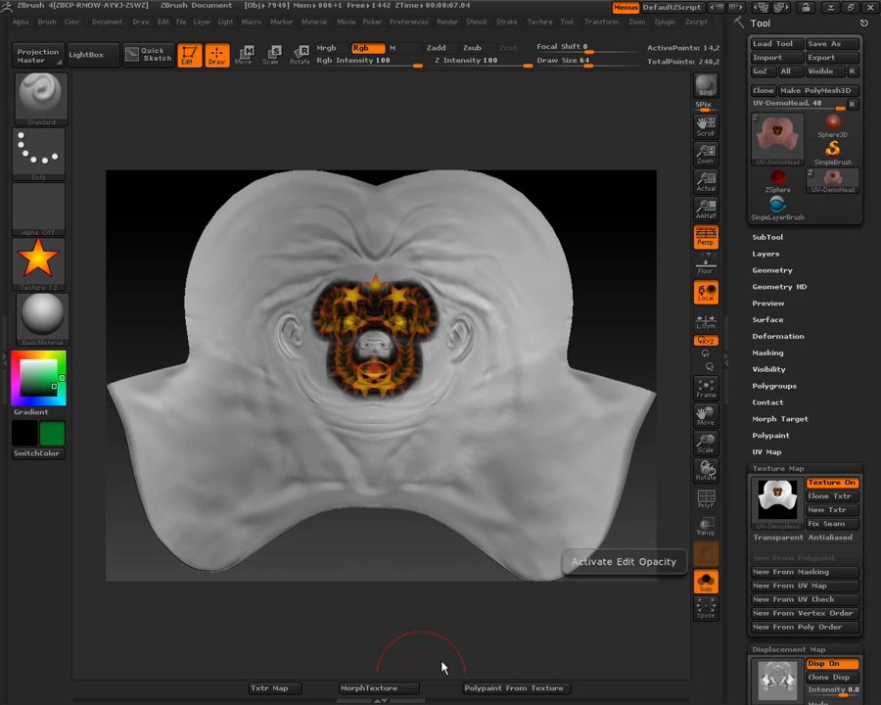
- Morph the head back to its 3D shape and convert its texture to polypaint with Polypaint From Texture
{"action": "left_click", "coordinate": [381, 689]}
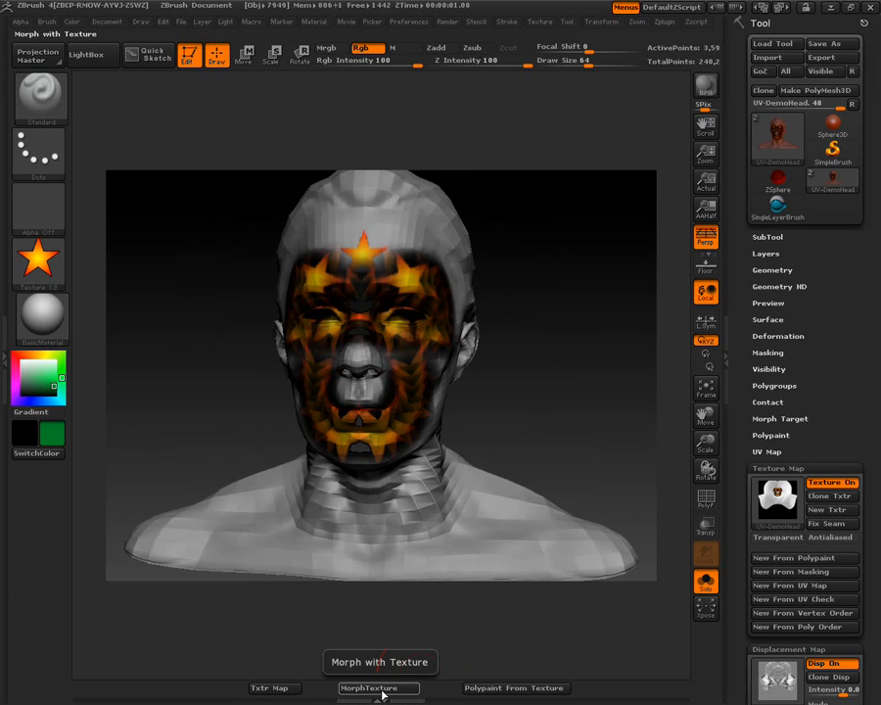
{"action": "left_click", "coordinate": [482, 690]}
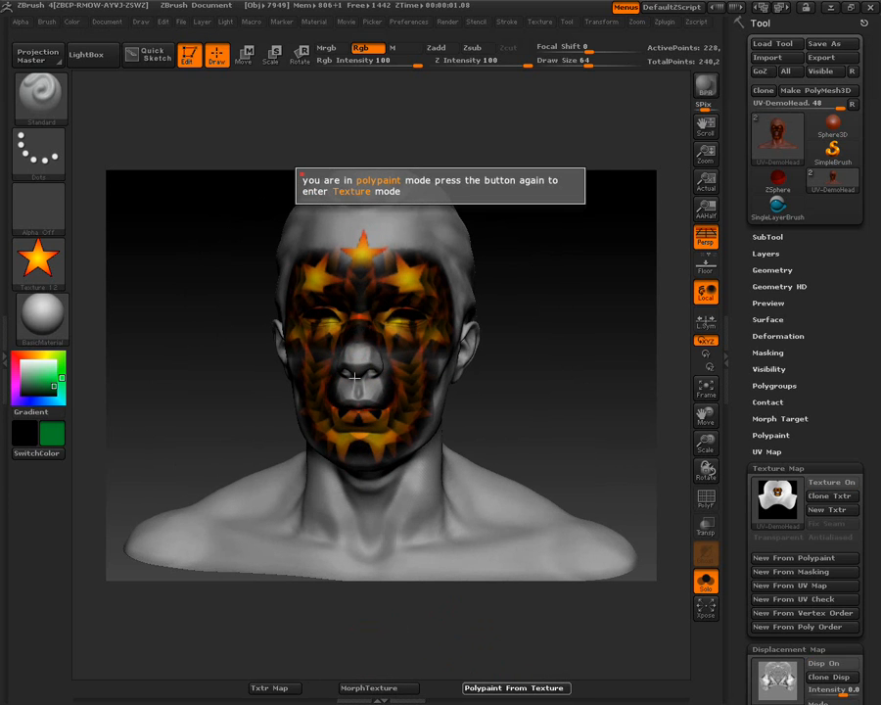
- Polypaint the Texture 10 rings symmetrically over the eyes, forehead, sides of the face and jaw
{"action": "left_click", "coordinate": [37, 259]}
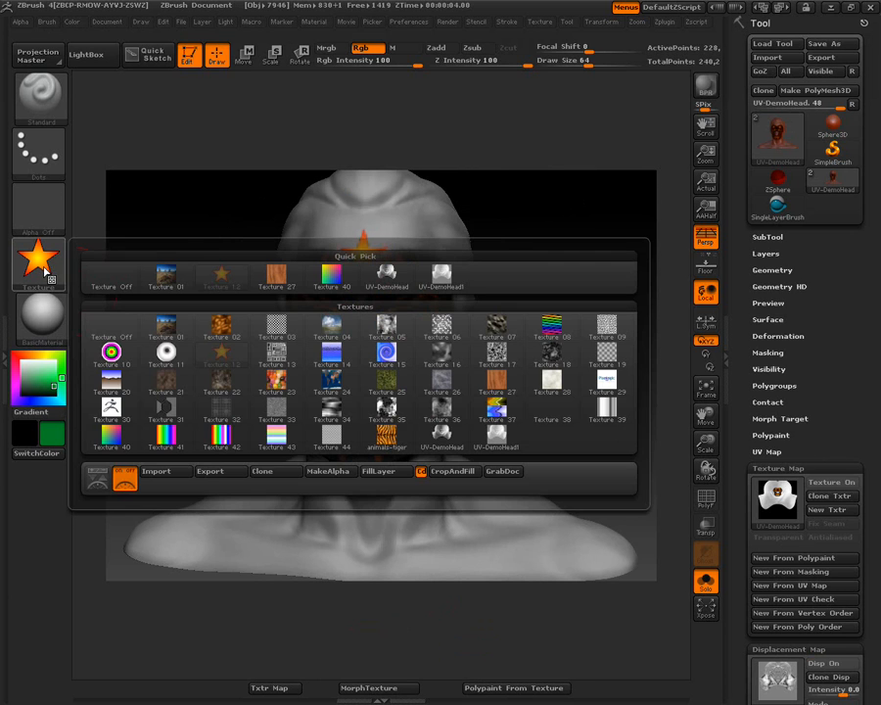
{"action": "left_click", "coordinate": [118, 356]}
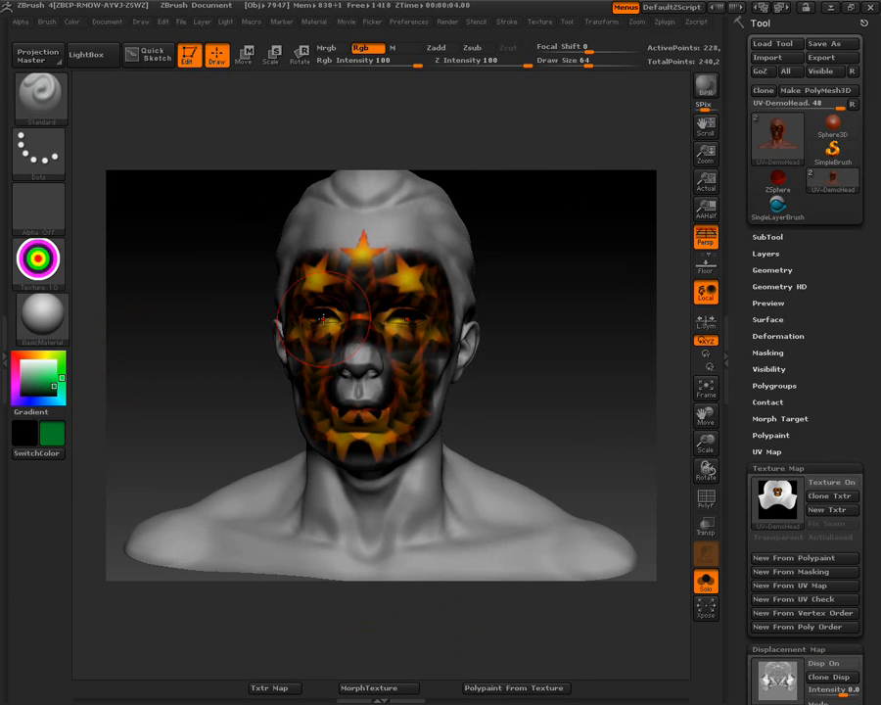
{"action": "left_click_drag", "start_coordinate": [319, 309], "coordinate": [326, 316]}
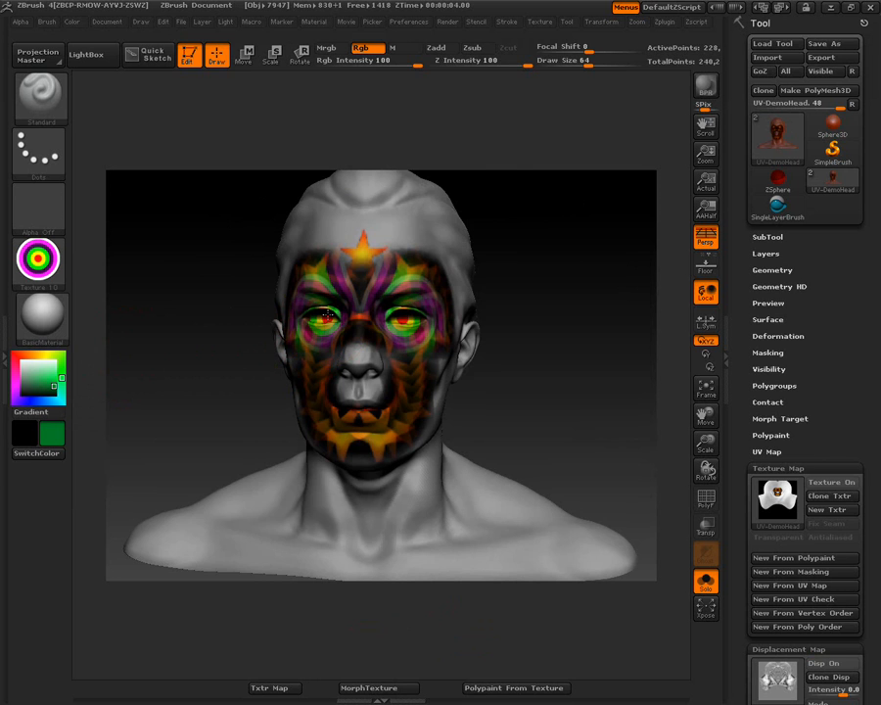
{"action": "left_click_drag", "start_coordinate": [552, 388], "coordinate": [502, 395]}
{"action": "mouse_move", "coordinate": [382, 436]}
{"action": "left_mouse_down"}
{"action": "mouse_move", "coordinate": [405, 416]}
{"action": "mouse_move", "coordinate": [445, 345]}
{"action": "mouse_move", "coordinate": [417, 407]}
{"action": "mouse_move", "coordinate": [407, 417]}
{"action": "mouse_move", "coordinate": [453, 315]}
{"action": "mouse_move", "coordinate": [336, 238]}
{"action": "mouse_move", "coordinate": [318, 241]}
{"action": "mouse_move", "coordinate": [380, 241]}
{"action": "mouse_move", "coordinate": [453, 423]}
{"action": "mouse_move", "coordinate": [467, 360]}
{"action": "mouse_move", "coordinate": [454, 348]}
{"action": "mouse_move", "coordinate": [400, 436]}
{"action": "mouse_move", "coordinate": [378, 450]}
{"action": "mouse_move", "coordinate": [396, 286]}
{"action": "mouse_move", "coordinate": [330, 241]}
{"action": "left_mouse_up"}
{"action": "left_click_drag", "start_coordinate": [239, 483], "coordinate": [303, 490]}
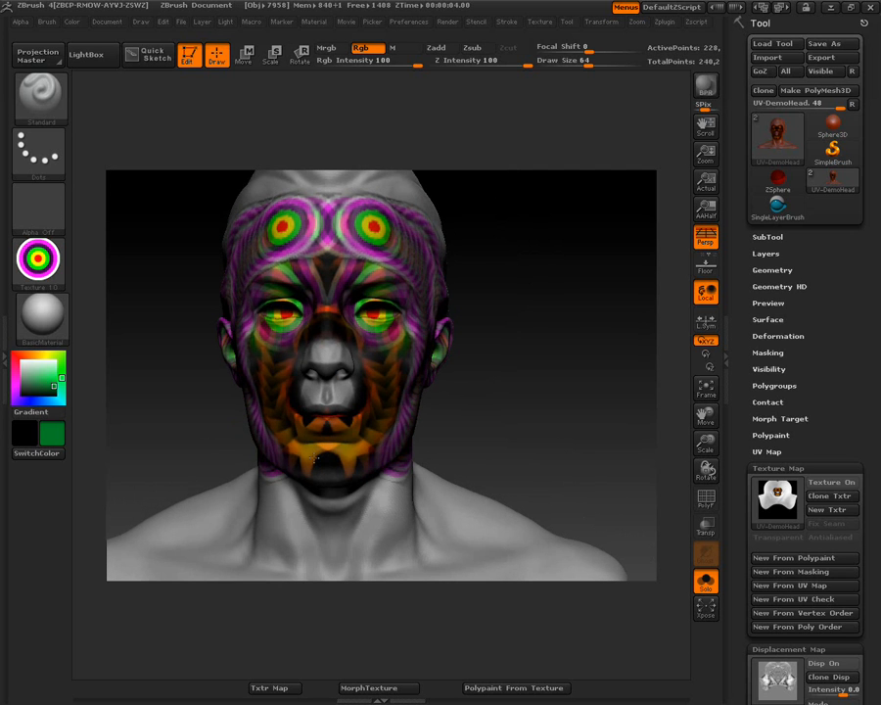
{"action": "mouse_move", "coordinate": [330, 228]}
{"action": "left_mouse_down"}
{"action": "mouse_move", "coordinate": [284, 245]}
{"action": "mouse_move", "coordinate": [229, 298]}
{"action": "left_mouse_up"}
{"action": "mouse_move", "coordinate": [266, 446]}
{"action": "left_mouse_down"}
{"action": "mouse_move", "coordinate": [323, 472]}
{"action": "mouse_move", "coordinate": [279, 458]}
{"action": "left_mouse_up"}
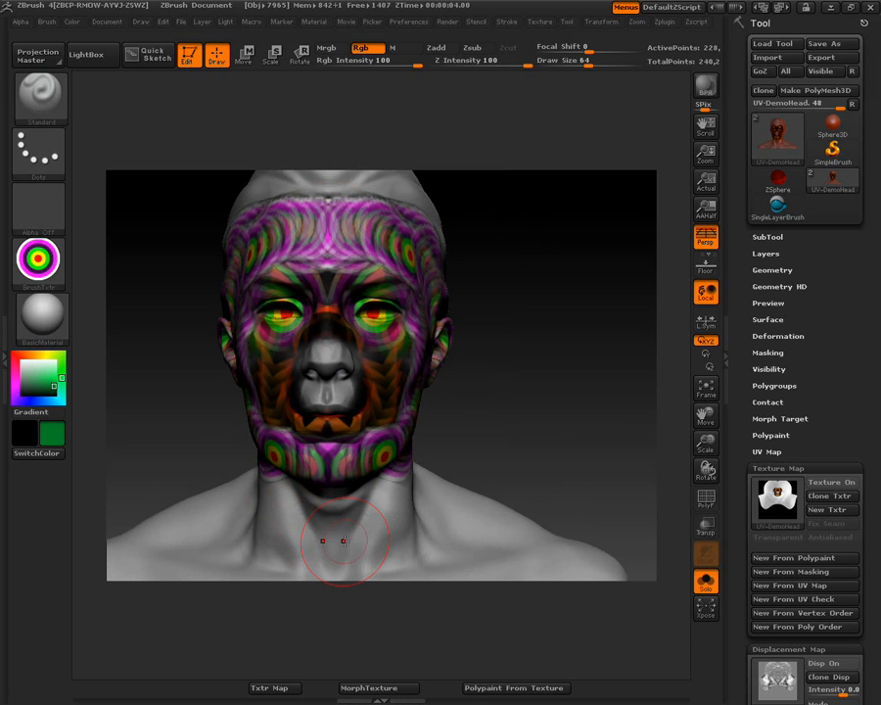
- Convert the ring polypaint to a texture map by morphing the head to its flat UV layout, and morph it back to 3D
{"action": "left_click", "coordinate": [400, 690]}
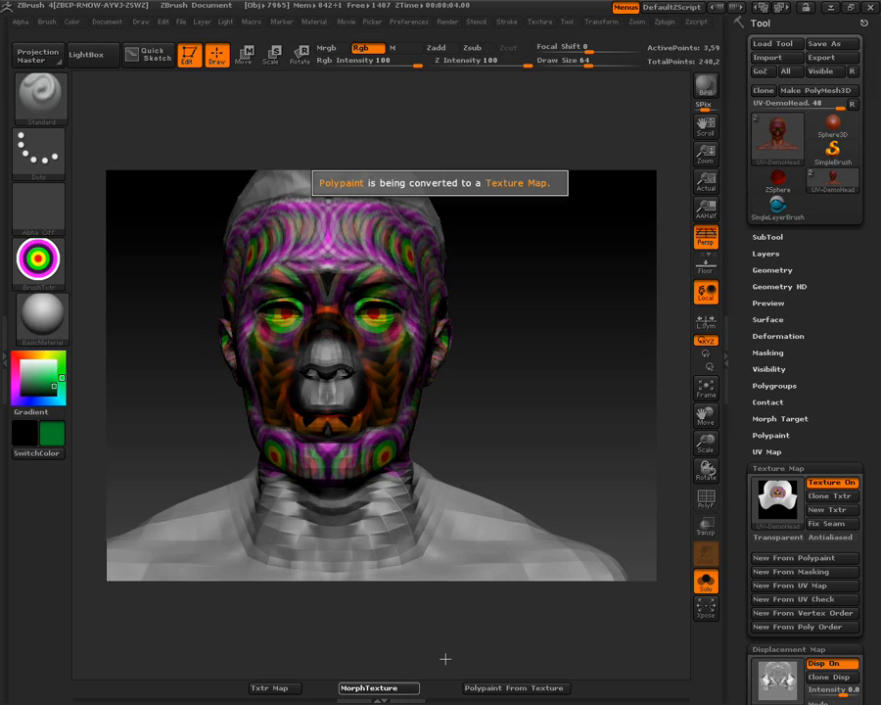
{"action": "left_click_drag", "start_coordinate": [459, 674], "coordinate": [459, 643]}
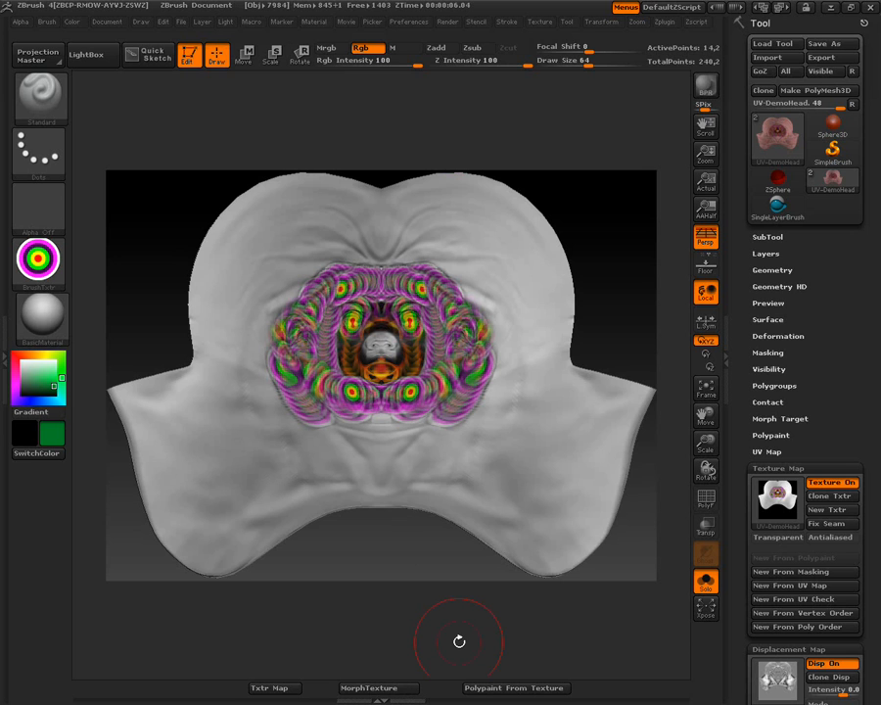
{"action": "left_click", "coordinate": [396, 688]}
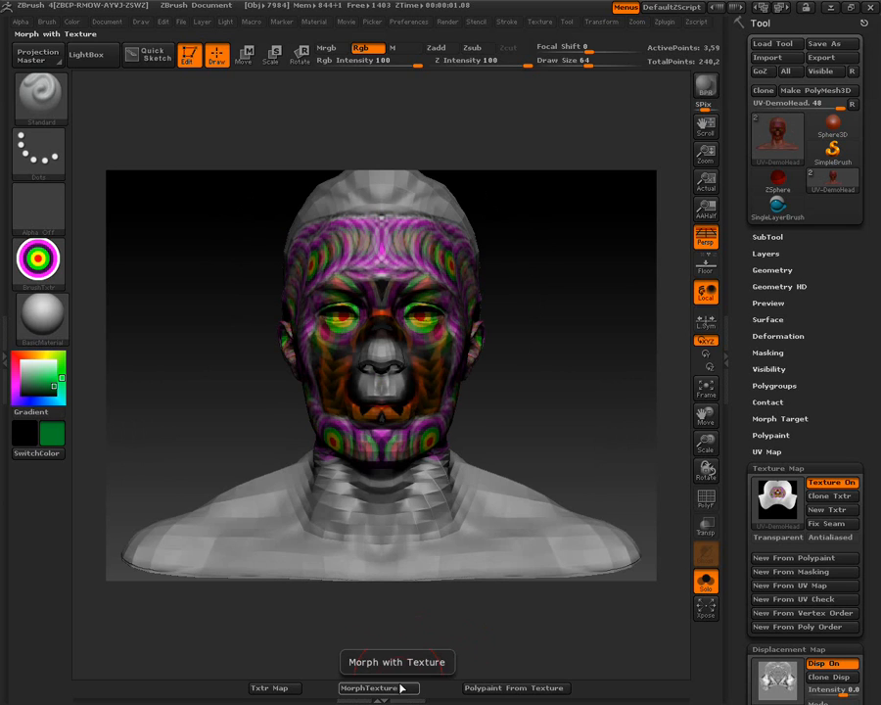
{"action": "left_click", "coordinate": [396, 686]}
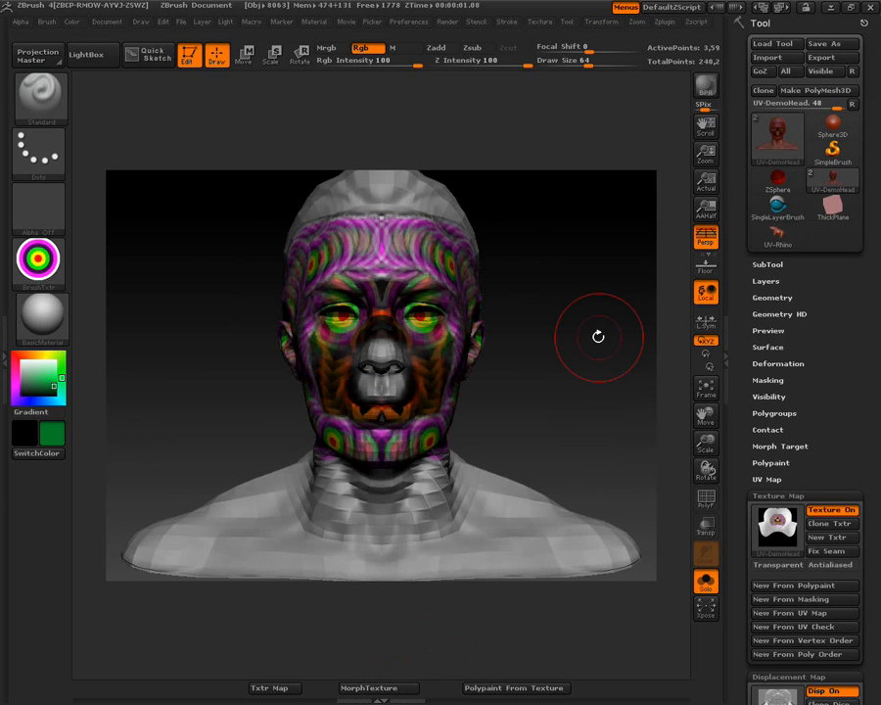
- Select the eyes_1 subtool and generate its texture and displacement maps with Txtr Map
{"action": "left_click", "coordinate": [767, 265]}
{"action": "mouse_move", "coordinate": [781, 156]}
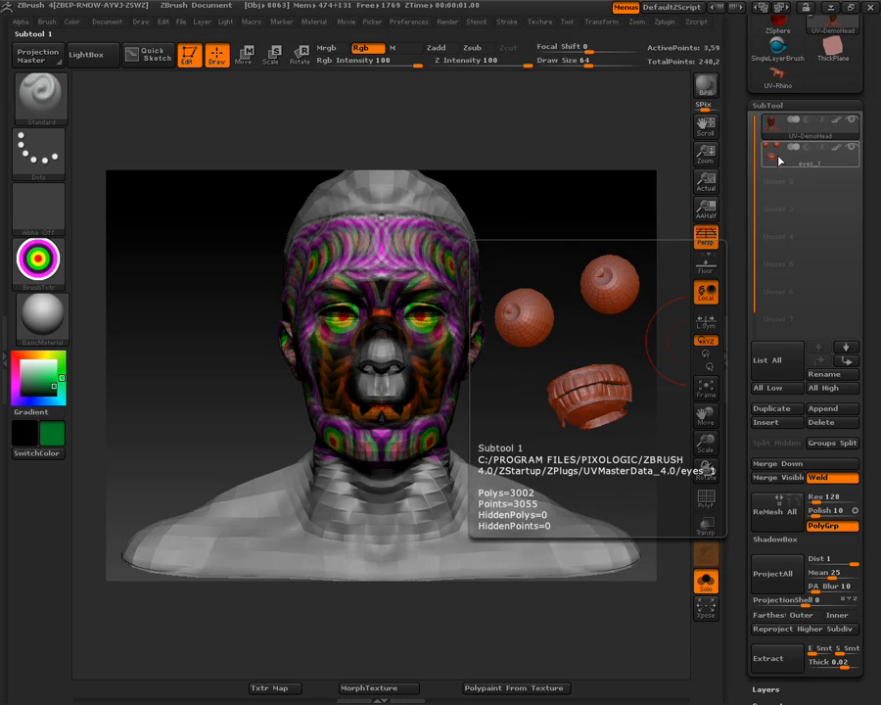
{"action": "left_click", "coordinate": [781, 160]}
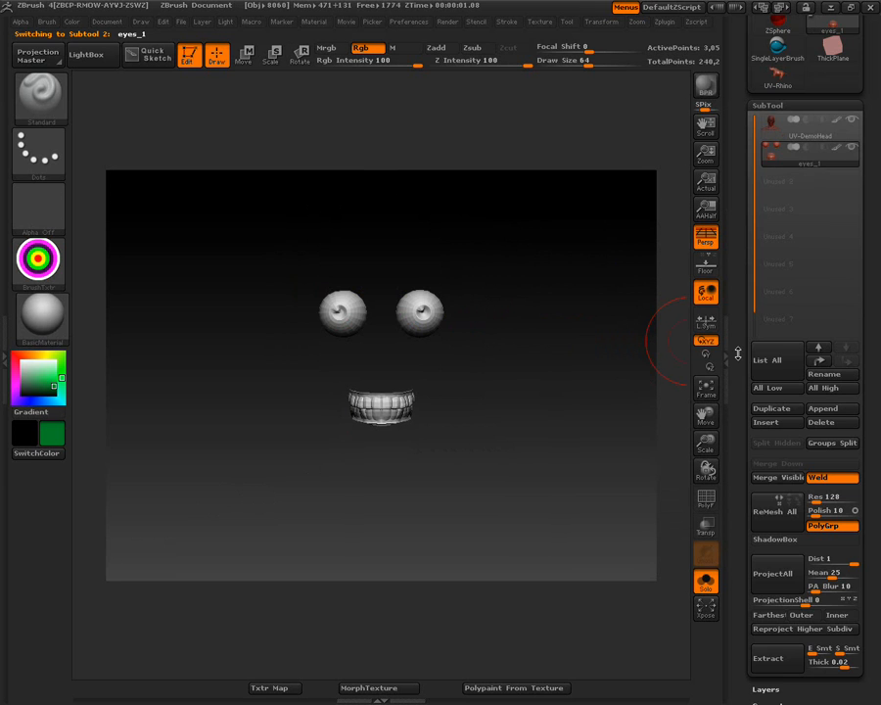
{"action": "scroll", "coordinate": [735, 198], "scroll_direction": "down", "scroll_amount": 10}
{"action": "scroll", "coordinate": [735, 198], "scroll_direction": "down", "scroll_amount": 1}
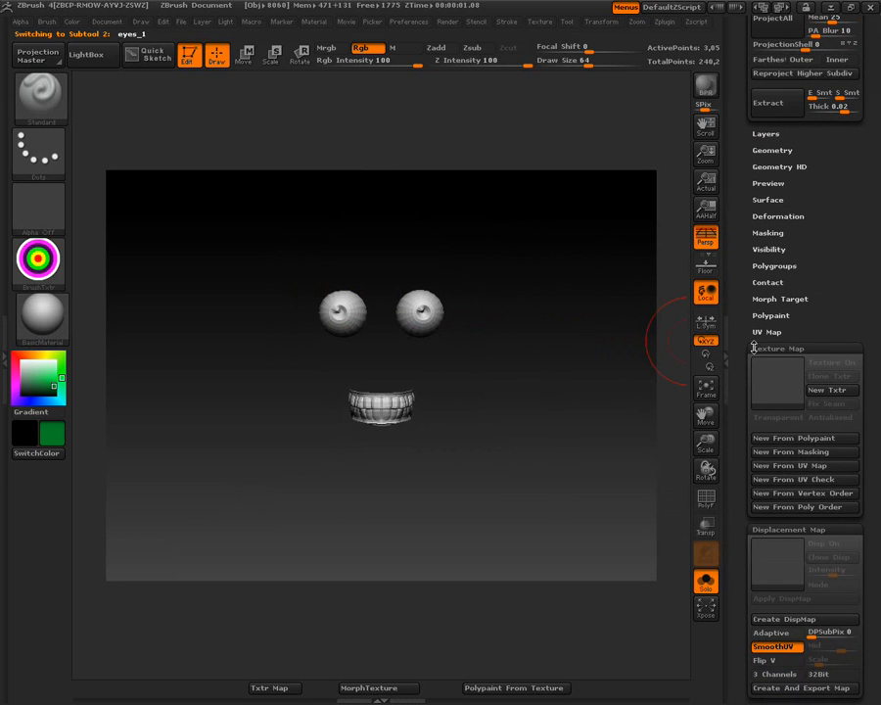
{"action": "left_click", "coordinate": [271, 688]}
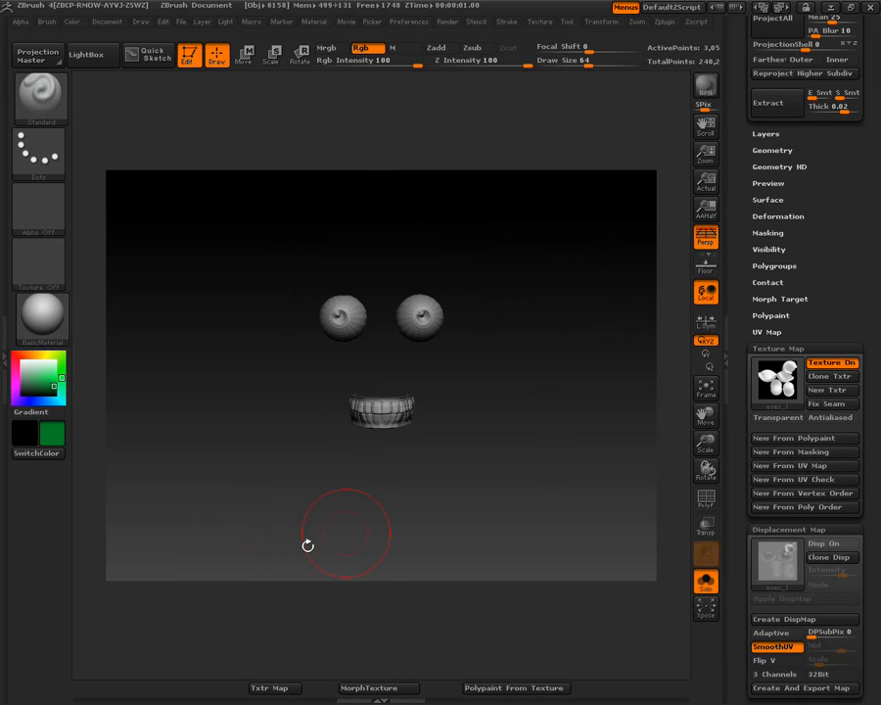
- Reselect the UV-DemoHead subtool and turn off Solo so the eyes and teeth display with the head
{"action": "left_click_drag", "start_coordinate": [739, 268], "coordinate": [743, 447]}
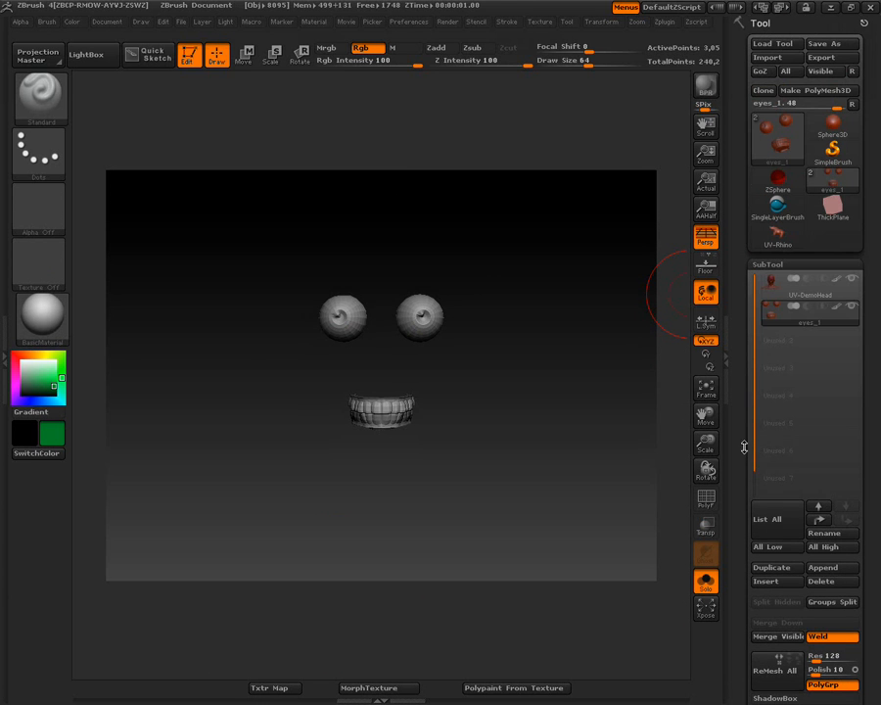
{"action": "left_click", "coordinate": [803, 296]}
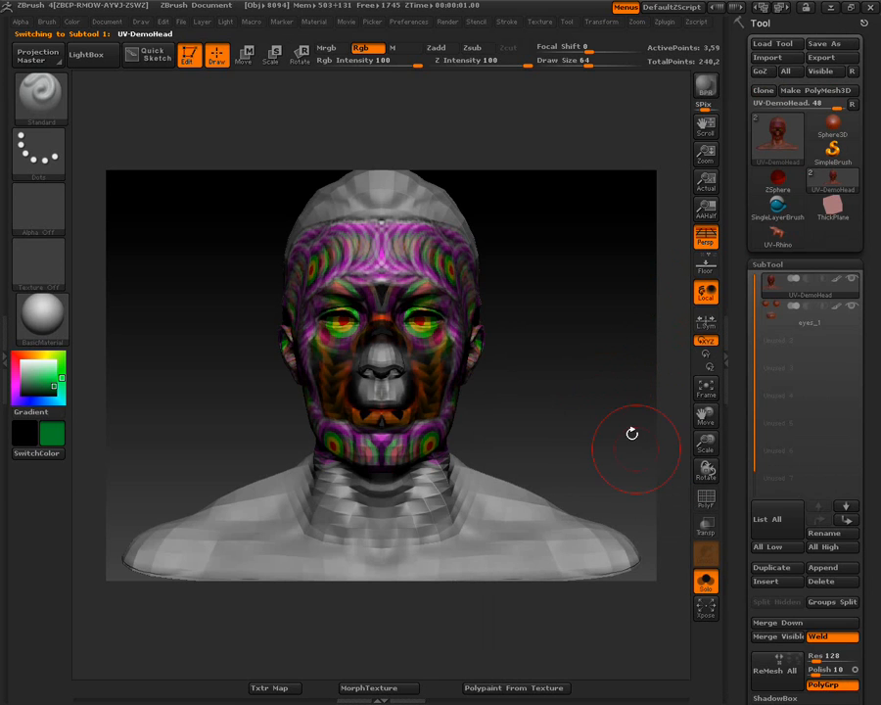
{"action": "left_click", "coordinate": [704, 584]}
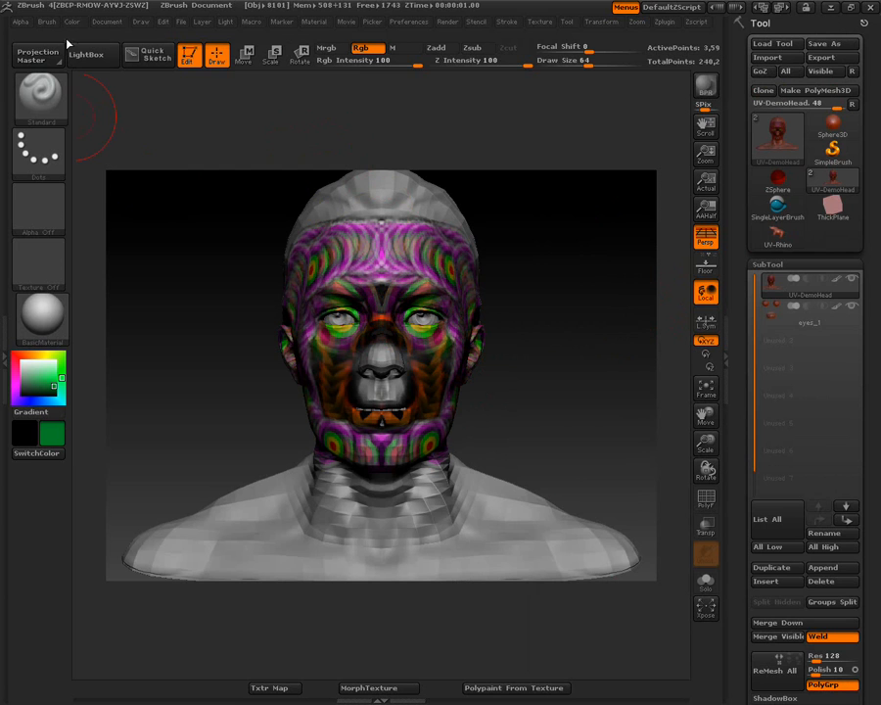
- Select the eyes_1 subtool to examine its texture map, and reselect UV-DemoHead to compare its own maps
{"action": "left_click", "coordinate": [338, 319], "text": "alt"}
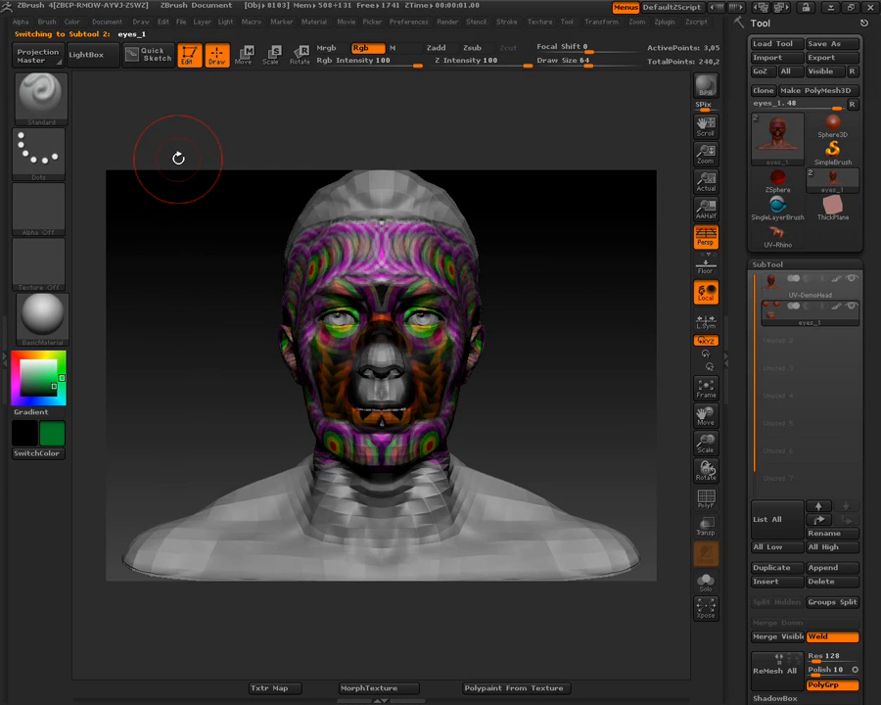
{"action": "left_click_drag", "start_coordinate": [735, 353], "coordinate": [731, 228]}
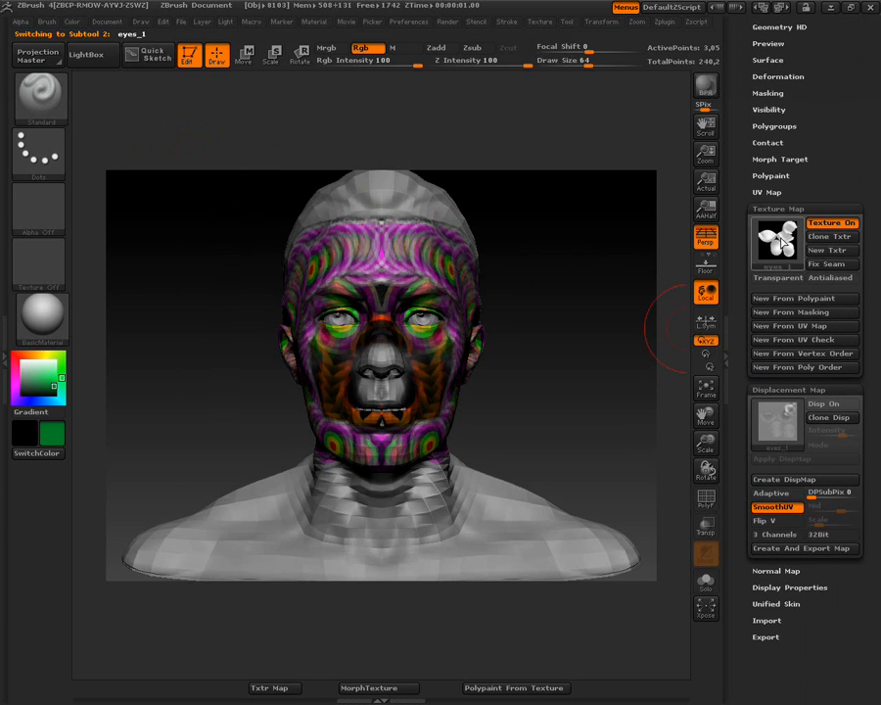
{"action": "mouse_move", "coordinate": [788, 235]}
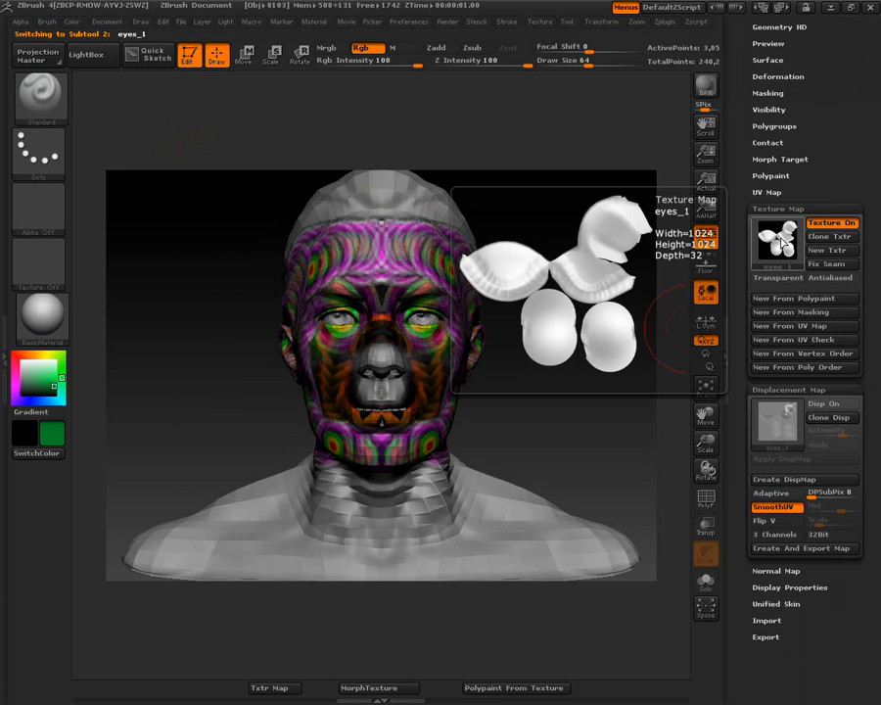
{"action": "left_click", "coordinate": [409, 237], "text": "alt"}
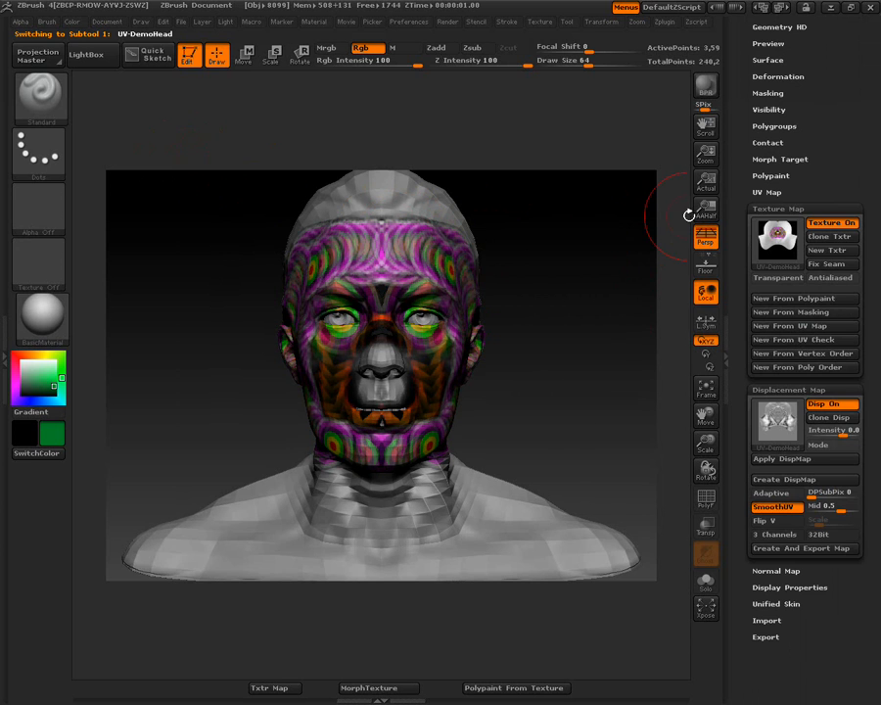
{"action": "mouse_move", "coordinate": [741, 231]}
{"action": "left_mouse_down"}
{"action": "mouse_move", "coordinate": [740, 306]}
{"action": "mouse_move", "coordinate": [741, 250]}
{"action": "left_mouse_up"}
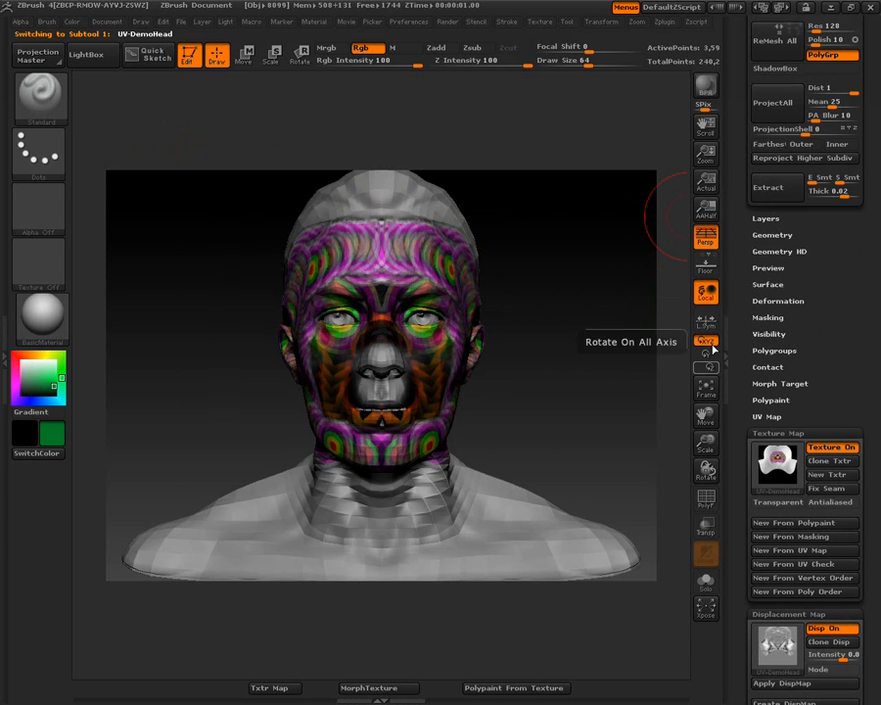
{"action": "left_click", "coordinate": [707, 608]}
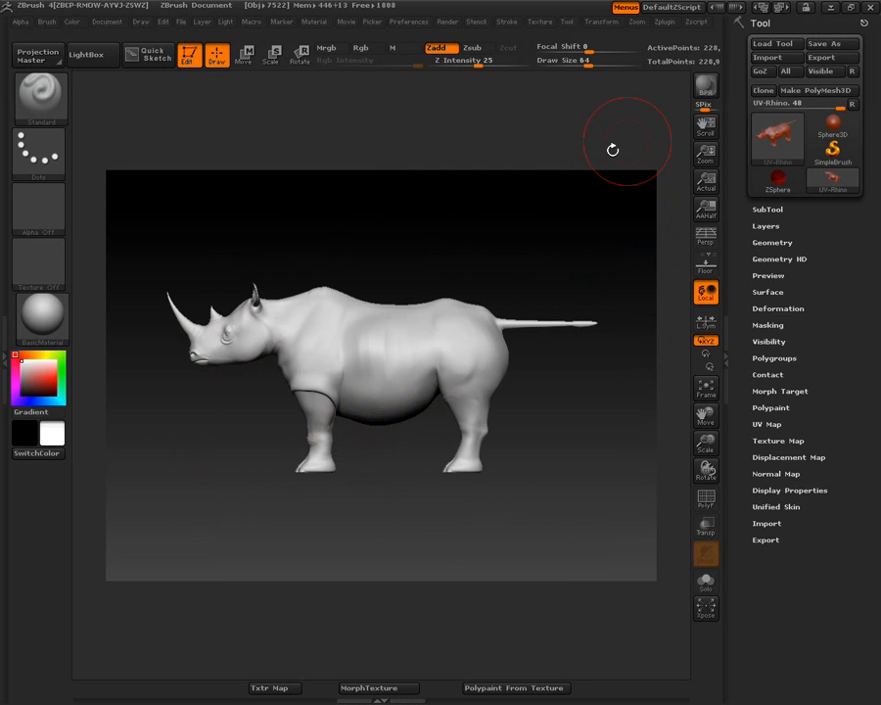
- Divide the UV-Rhino mesh once to reach subdivision level 4
{"action": "left_click", "coordinate": [666, 22]}
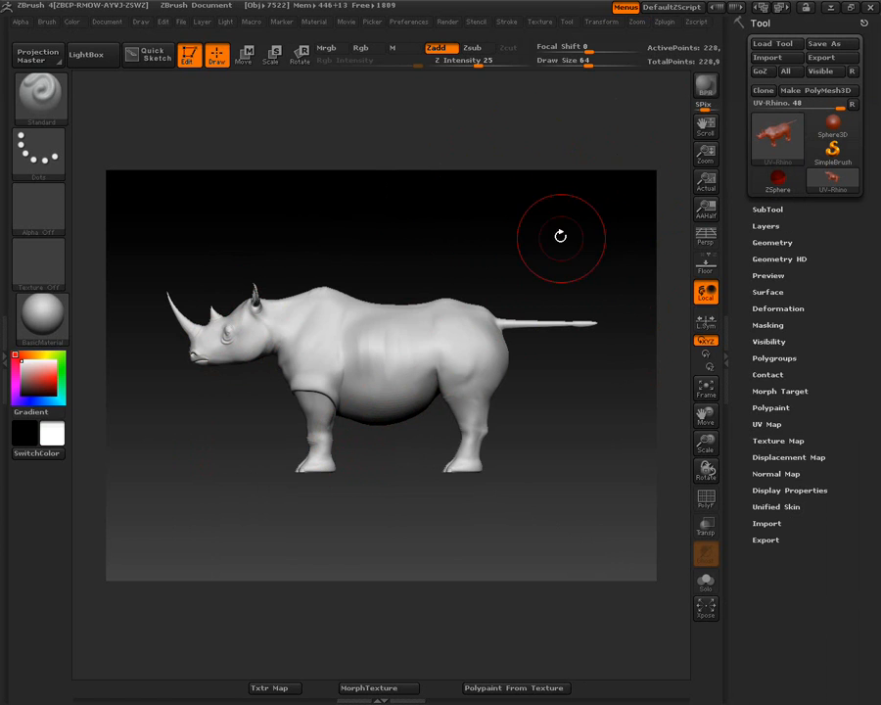
{"action": "left_click", "coordinate": [773, 243]}
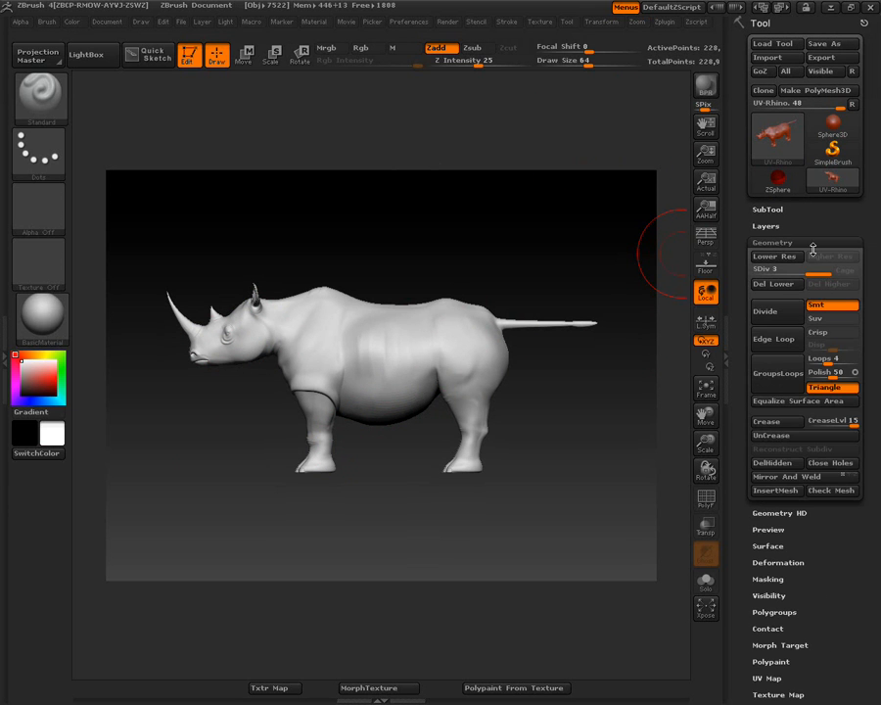
{"action": "left_click", "coordinate": [774, 313]}
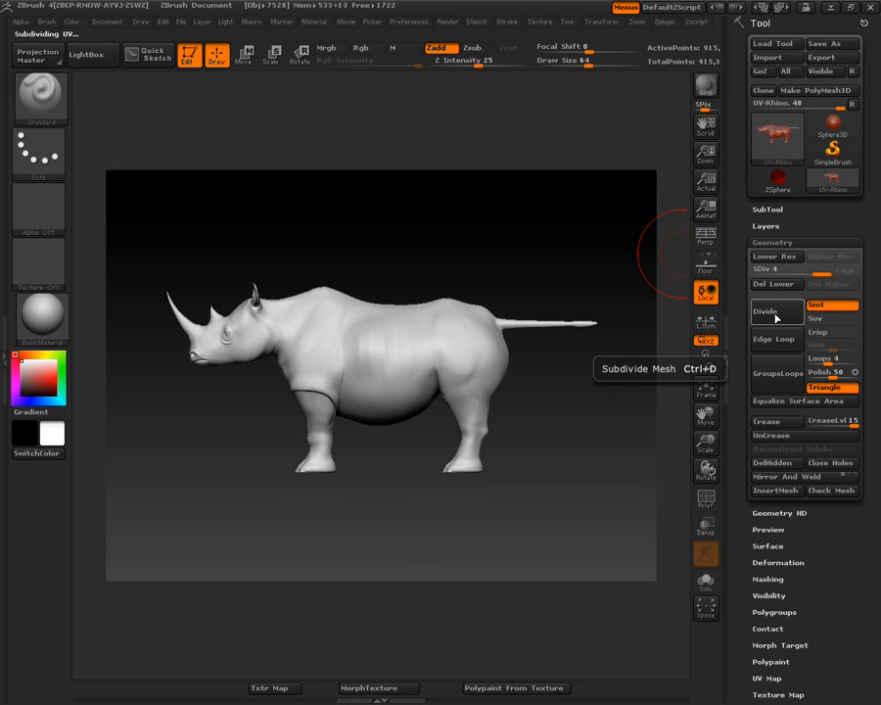
- Set the rhino's UV map size to 2048 and generate its texture and displacement maps with Txtr Map
{"action": "left_click_drag", "start_coordinate": [737, 297], "coordinate": [742, 233]}
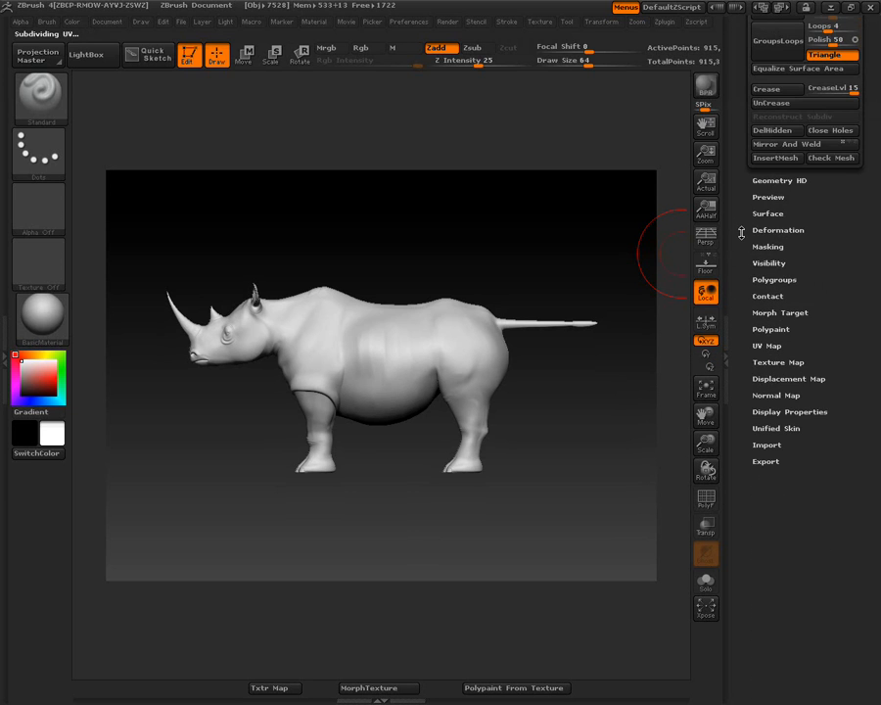
{"action": "left_click", "coordinate": [767, 345]}
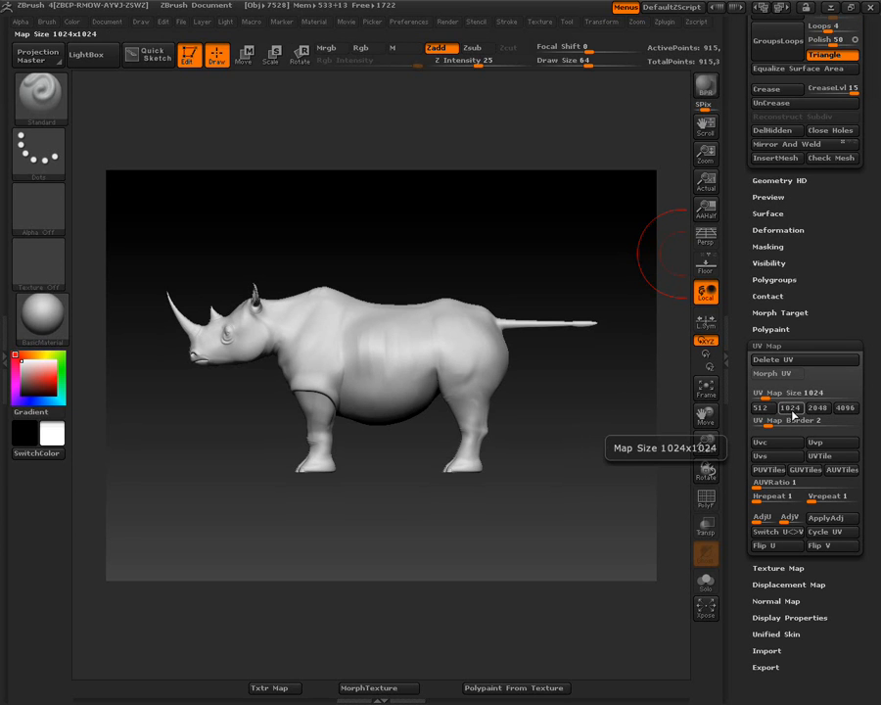
{"action": "left_click", "coordinate": [816, 407]}
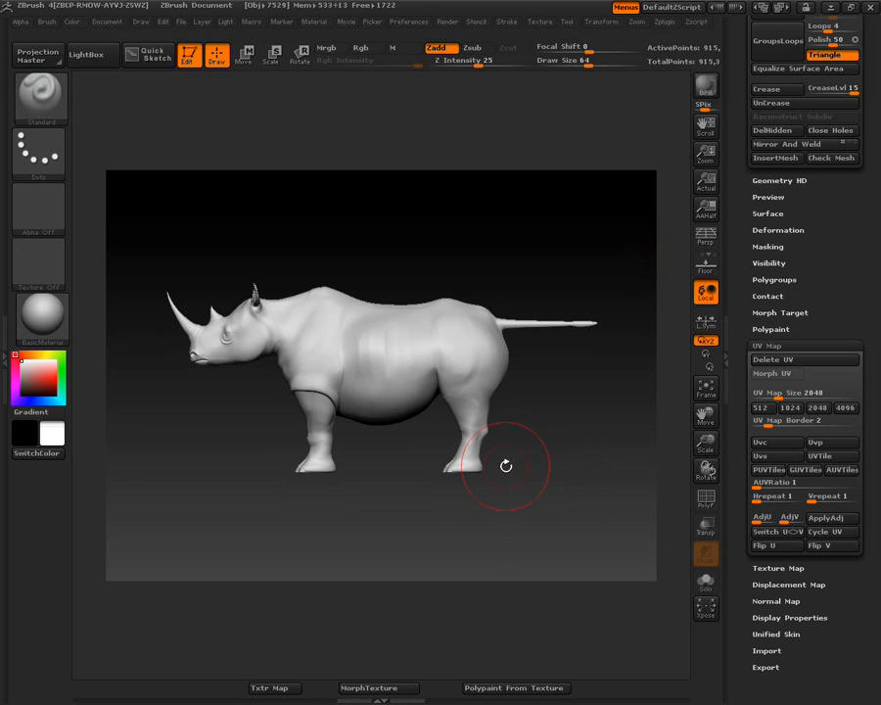
{"action": "left_click", "coordinate": [262, 689]}
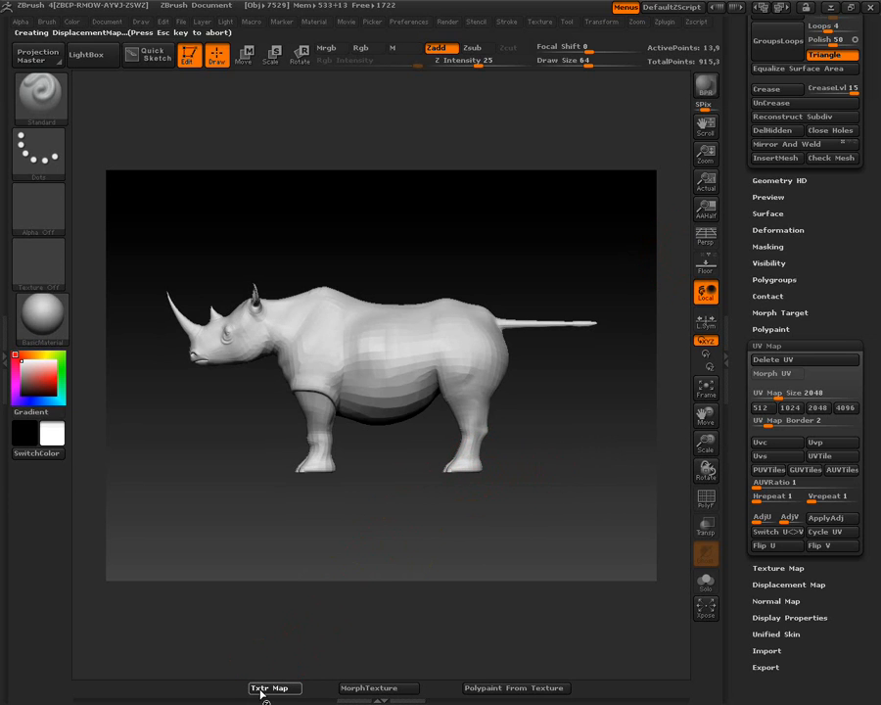
- Generate the rhino's maps with Txtr Map and drop the model in Projection Master with Colors, Double Sided and Fade enabled
{"action": "left_click", "coordinate": [261, 689]}
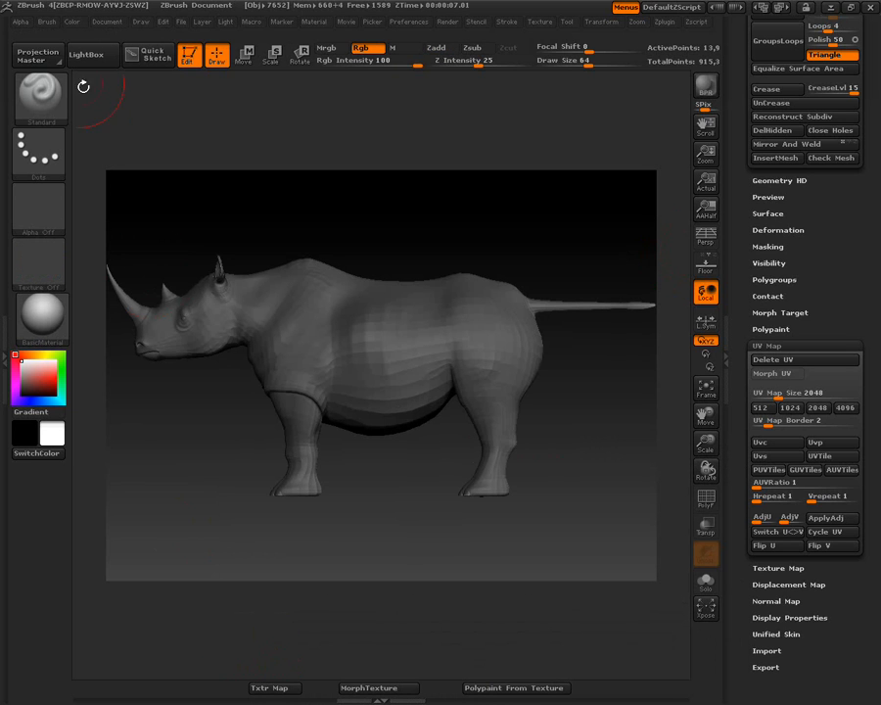
{"action": "left_click", "coordinate": [38, 57]}
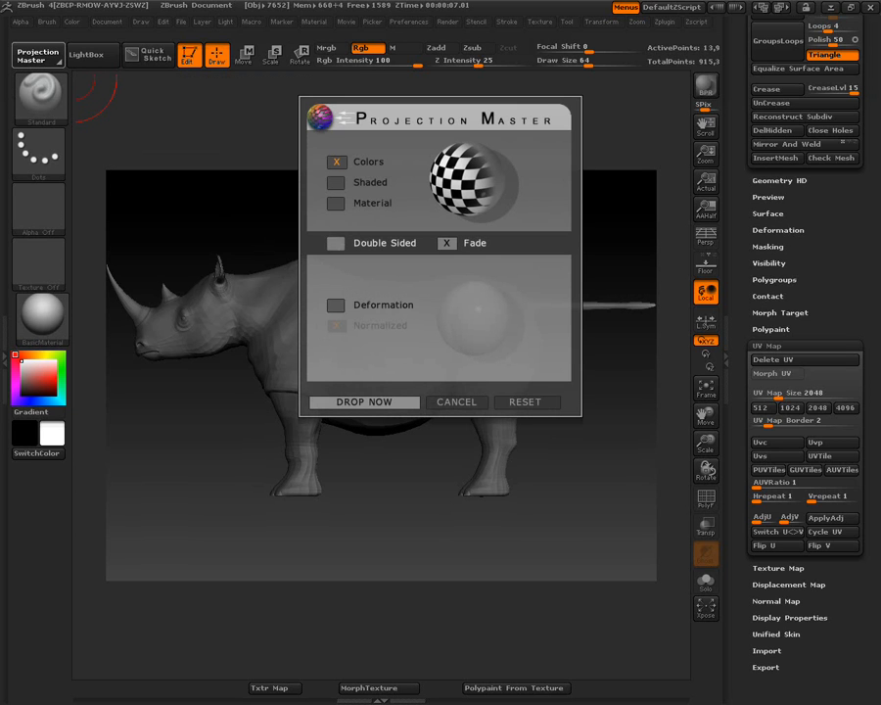
{"action": "left_click", "coordinate": [346, 401]}
- Select the SimpleBrush, turn off Zadd, and set both Rgb Intensity and Z Intensity to 100
{"action": "left_click_drag", "start_coordinate": [755, 220], "coordinate": [757, 347]}
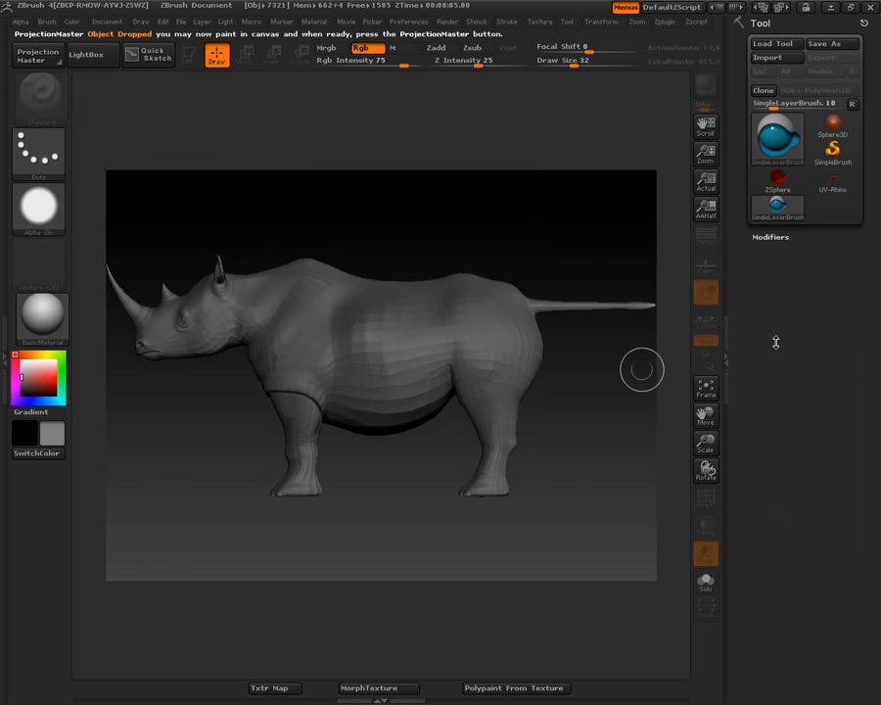
{"action": "left_click", "coordinate": [833, 150]}
{"action": "left_click", "coordinate": [448, 53]}
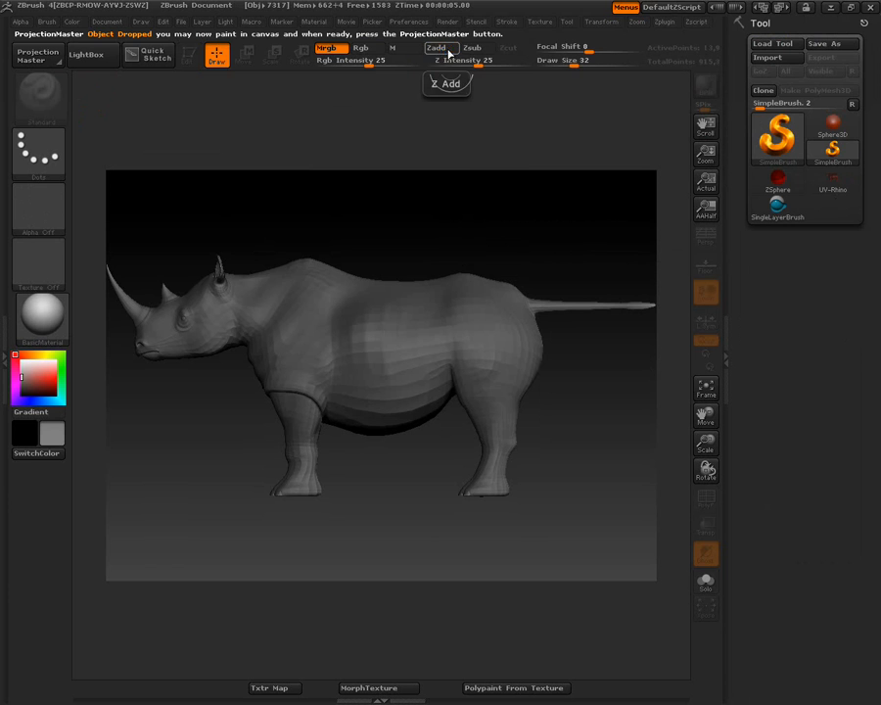
{"action": "left_click_drag", "start_coordinate": [471, 62], "coordinate": [532, 61]}
- Cover the rhino's whole side with the animals-tiger texture using a single large DragRect stroke
{"action": "left_click", "coordinate": [57, 267]}
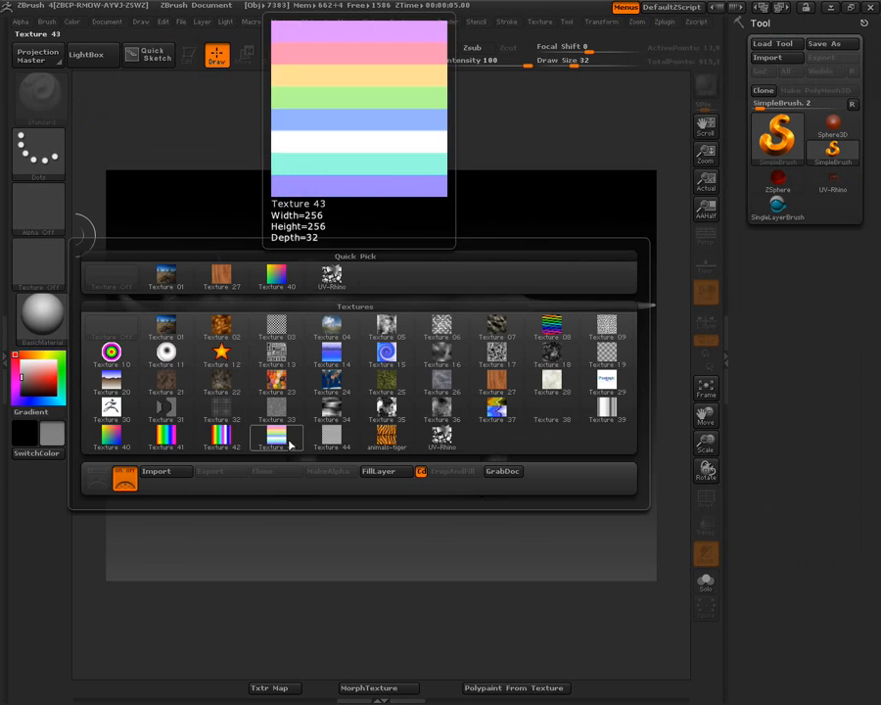
{"action": "left_click", "coordinate": [387, 436]}
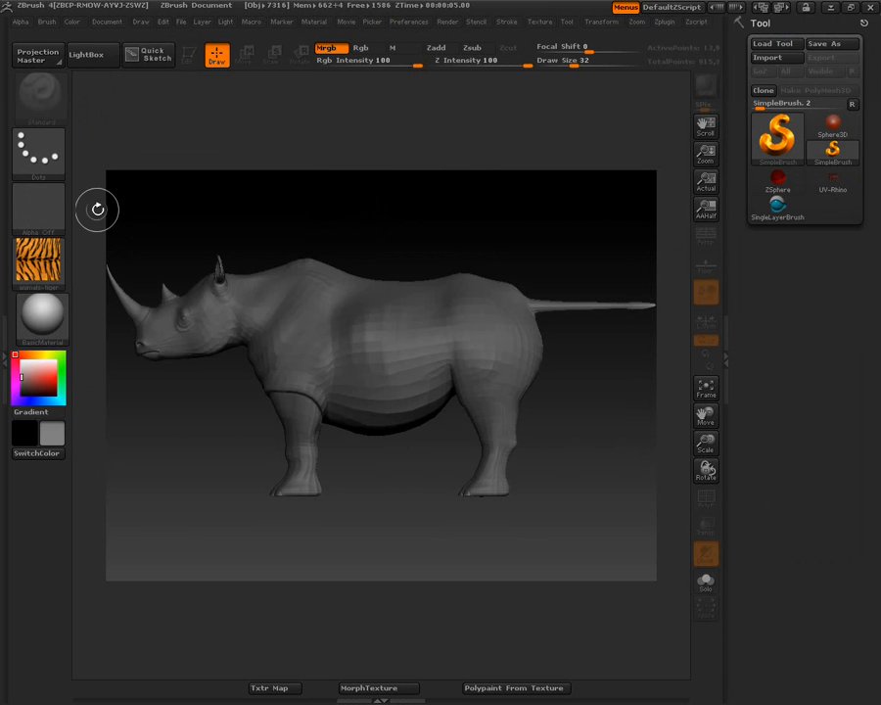
{"action": "left_click", "coordinate": [38, 153]}
{"action": "left_click", "coordinate": [166, 168]}
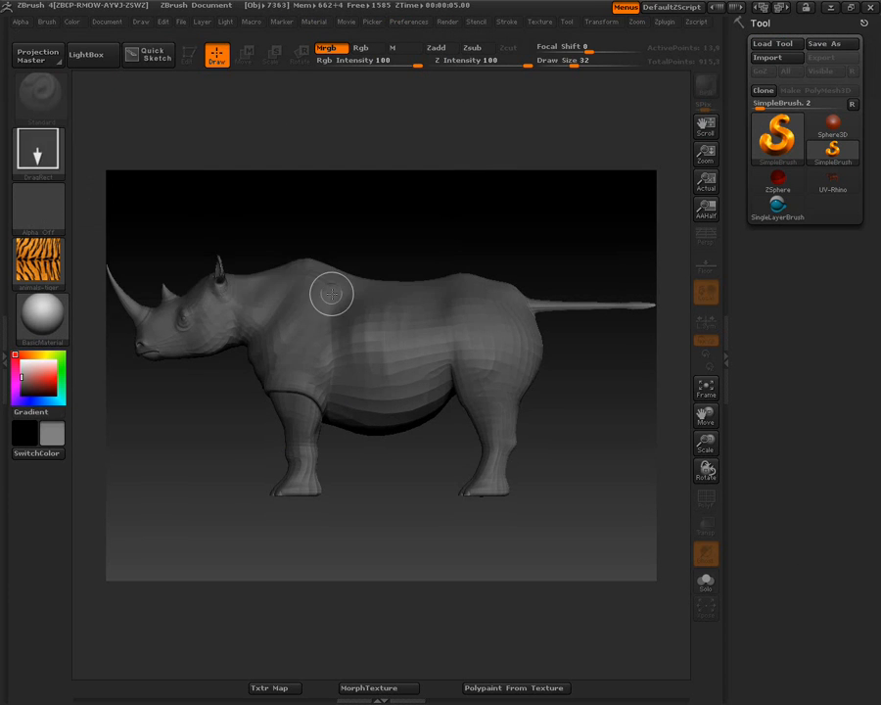
{"action": "mouse_move", "coordinate": [384, 333]}
{"action": "left_mouse_down"}
{"action": "mouse_move", "coordinate": [399, 431]}
{"action": "mouse_move", "coordinate": [469, 616]}
{"action": "mouse_move", "coordinate": [514, 647]}
{"action": "mouse_move", "coordinate": [558, 641]}
{"action": "left_mouse_up"}
- Paint the tiger texture onto the bare tips of the front horn and tail with the Dots stroke
{"action": "left_click", "coordinate": [37, 154]}
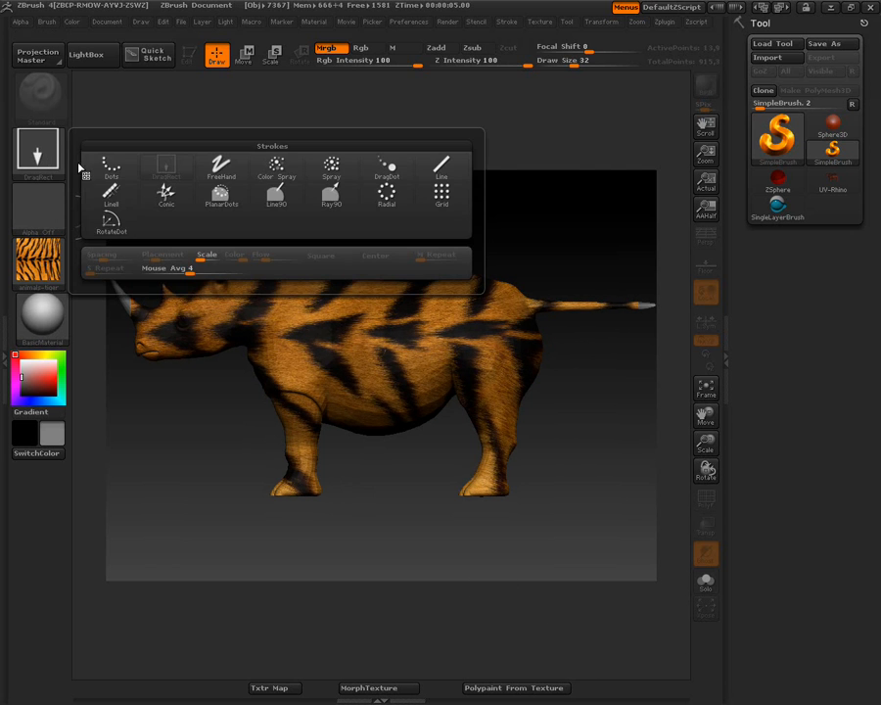
{"action": "left_click", "coordinate": [110, 164]}
{"action": "left_click_drag", "start_coordinate": [110, 270], "coordinate": [115, 295]}
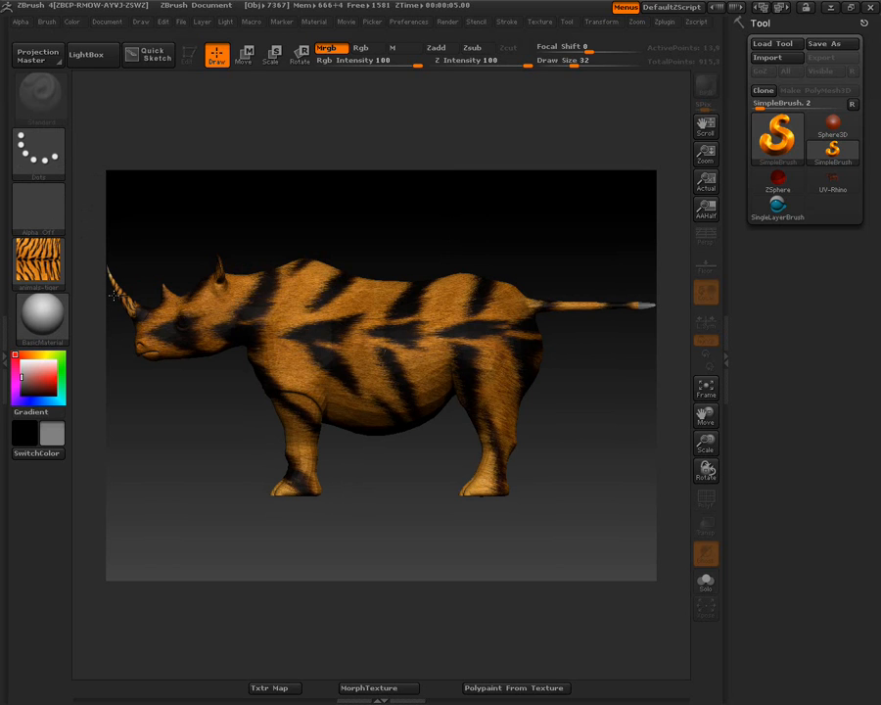
{"action": "mouse_move", "coordinate": [637, 309]}
{"action": "left_mouse_down"}
{"action": "mouse_move", "coordinate": [649, 306]}
{"action": "mouse_move", "coordinate": [642, 305]}
{"action": "left_mouse_up"}
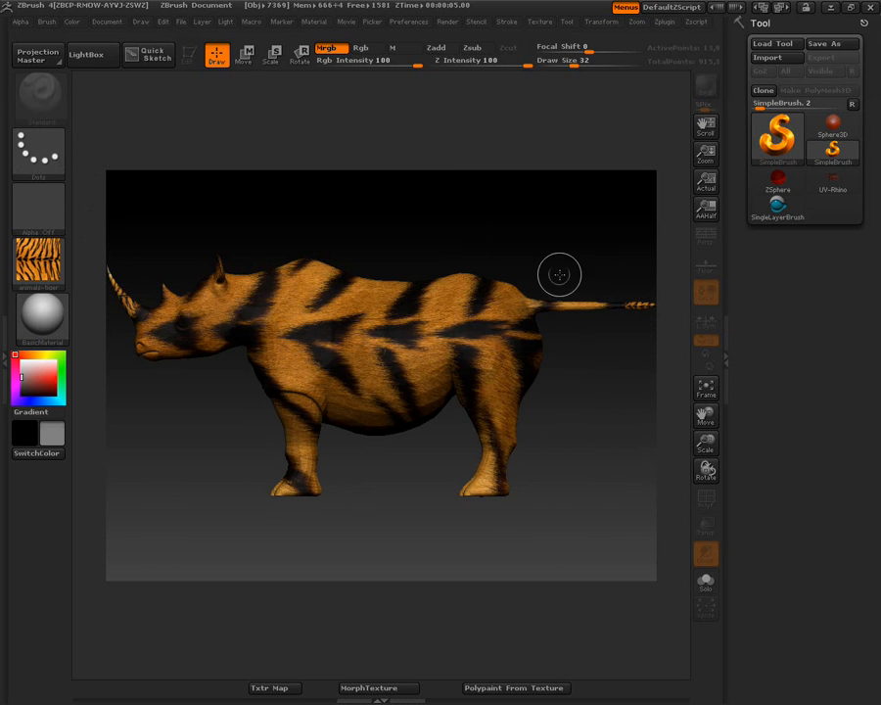
- Set Draw Size to 41 and paint tiger texture over the rhino's hind and front feet
{"action": "left_click_drag", "start_coordinate": [583, 60], "coordinate": [591, 60]}
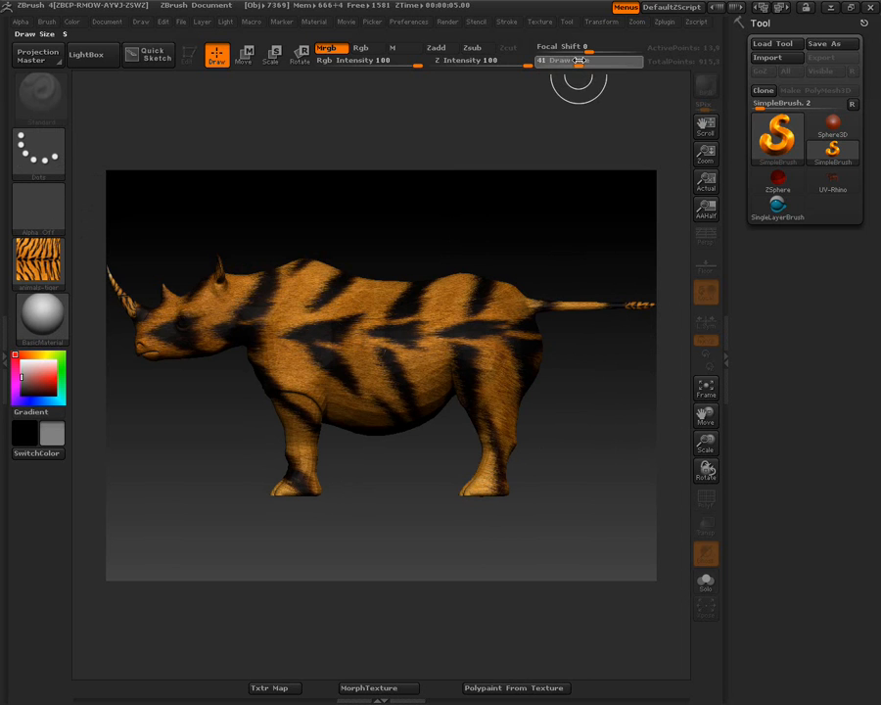
{"action": "left_click_drag", "start_coordinate": [454, 496], "coordinate": [484, 495]}
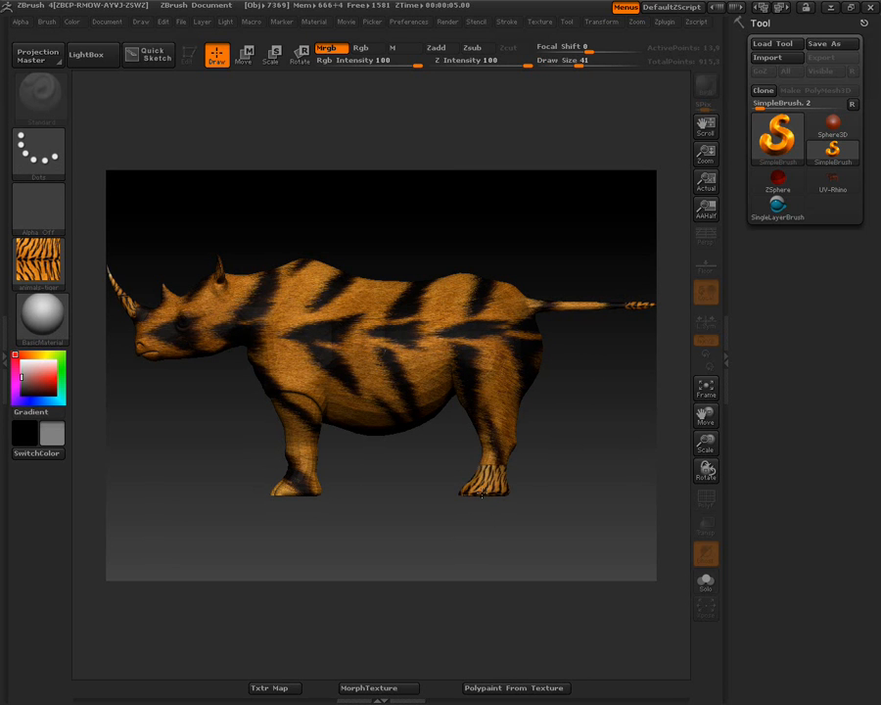
{"action": "mouse_move", "coordinate": [309, 489]}
{"action": "left_mouse_down"}
{"action": "mouse_move", "coordinate": [269, 487]}
{"action": "mouse_move", "coordinate": [295, 490]}
{"action": "left_mouse_up"}
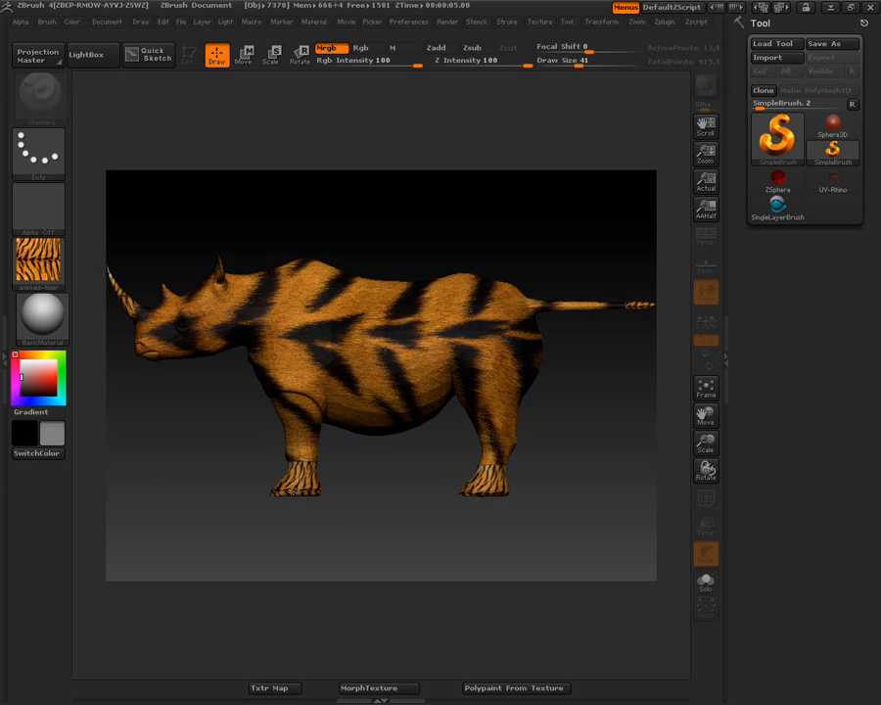
- Pick up the painted rhino in Projection Master with Colors, Double Sided and Fade enabled
{"action": "left_click", "coordinate": [36, 56]}
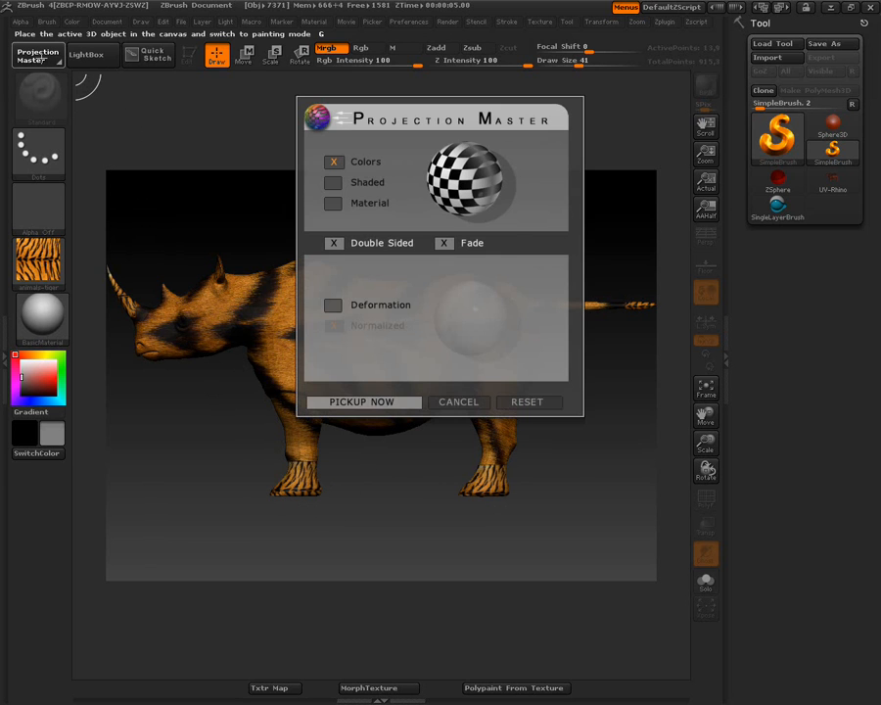
{"action": "left_click", "coordinate": [340, 403]}
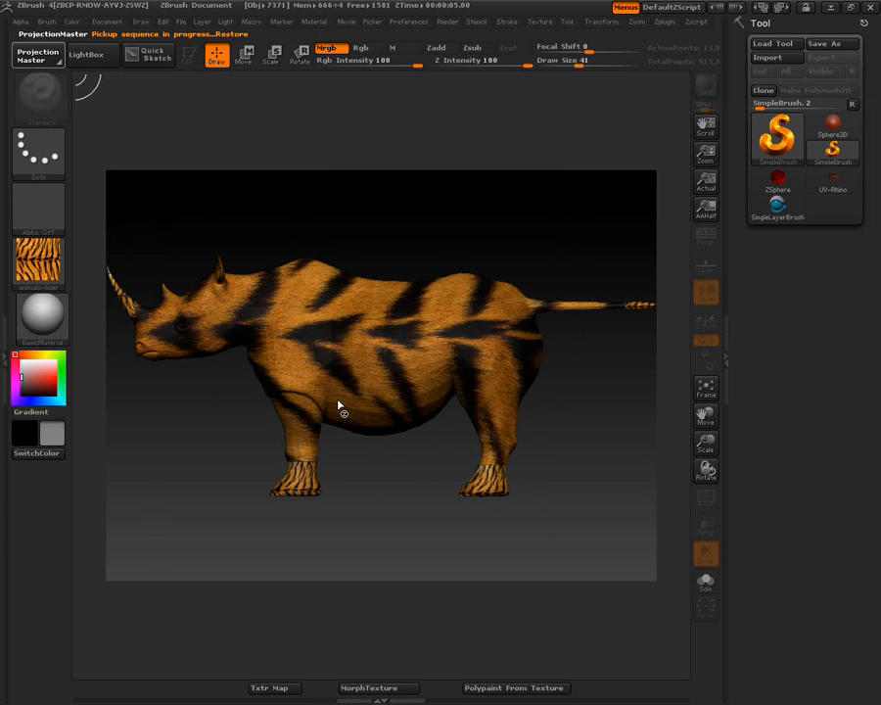
{"action": "mouse_move", "coordinate": [248, 448]}
{"action": "left_mouse_down"}
{"action": "mouse_move", "coordinate": [233, 466]}
{"action": "mouse_move", "coordinate": [305, 467]}
{"action": "mouse_move", "coordinate": [250, 481]}
{"action": "mouse_move", "coordinate": [204, 454]}
{"action": "mouse_move", "coordinate": [229, 460]}
{"action": "mouse_move", "coordinate": [219, 462]}
{"action": "left_mouse_up"}
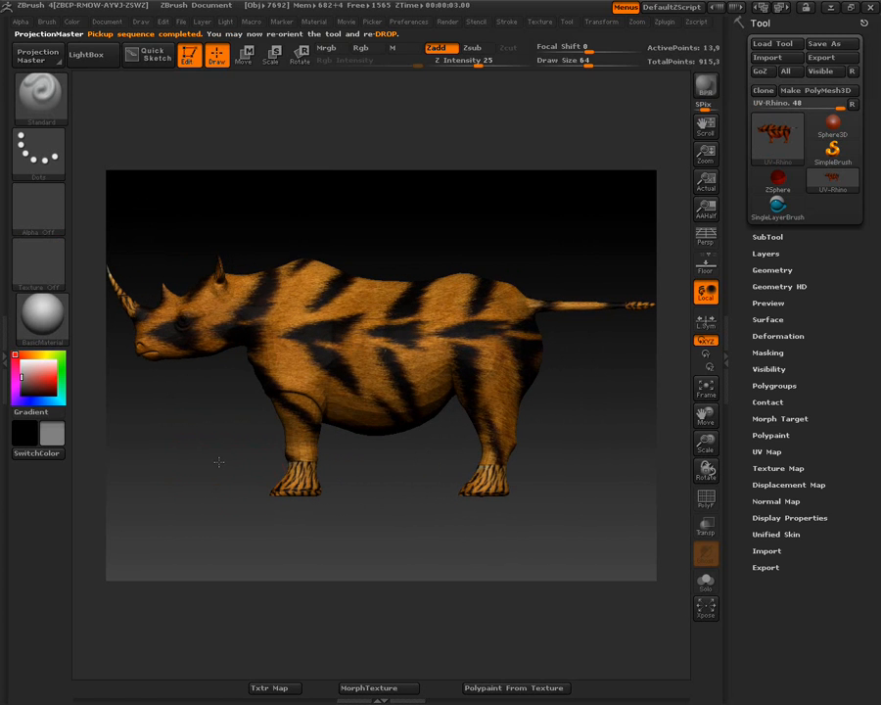
- Morph the rhino to its flat UV layout to examine the body islands in isolation, and morph it back with all parts shown
{"action": "left_click", "coordinate": [365, 687]}
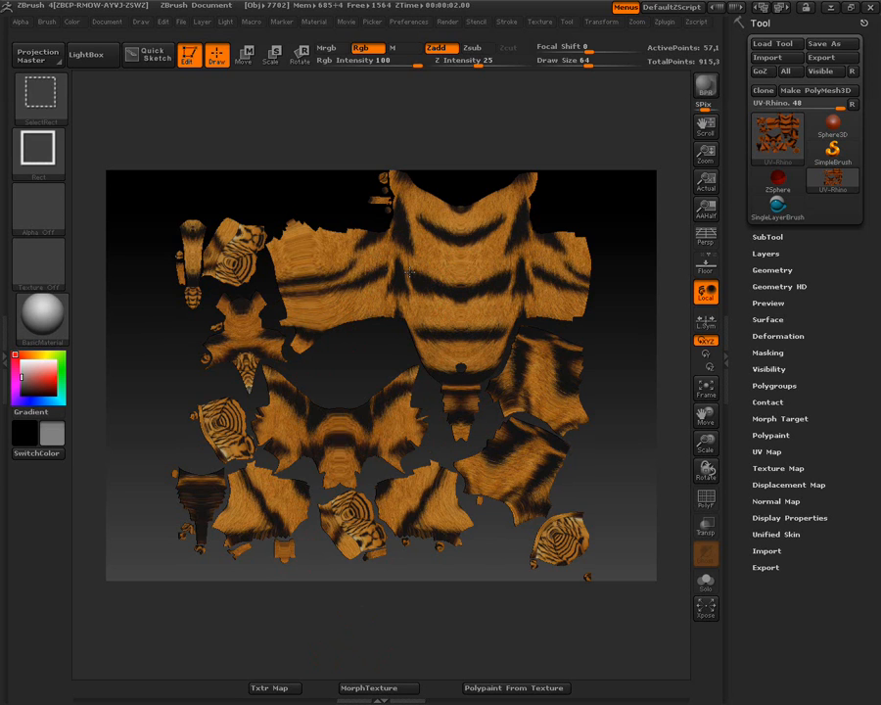
{"action": "left_click", "coordinate": [411, 276], "text": "ctrl+shift"}
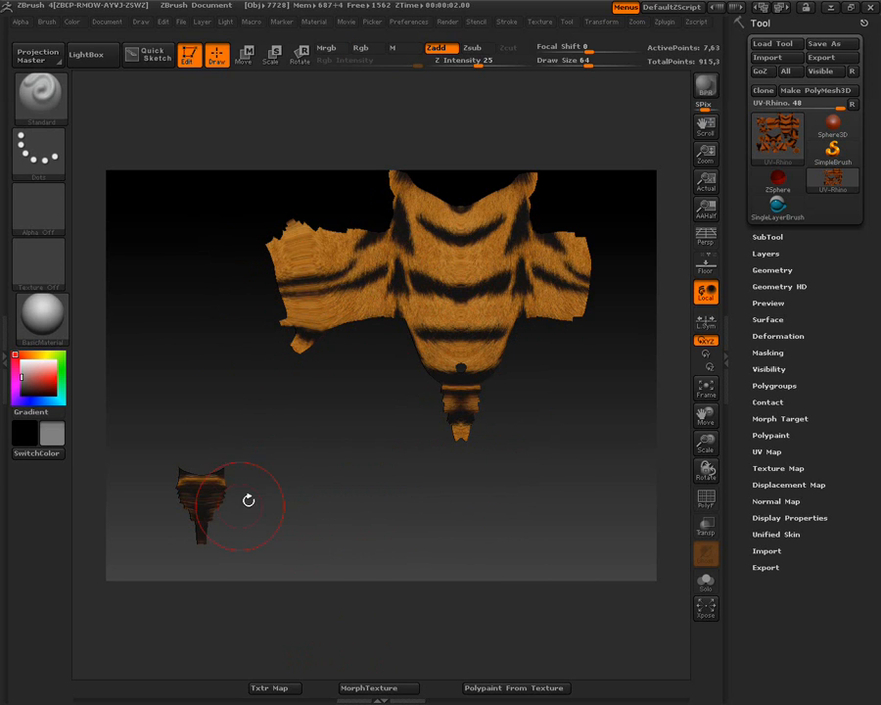
{"action": "left_click", "coordinate": [159, 331], "text": "ctrl+shift"}
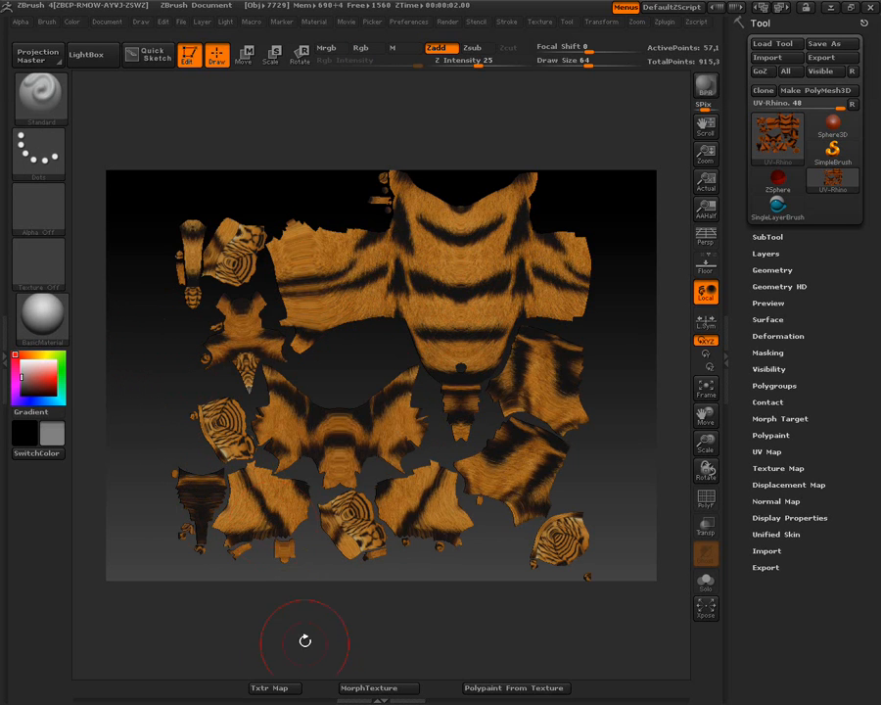
{"action": "left_click", "coordinate": [367, 688]}
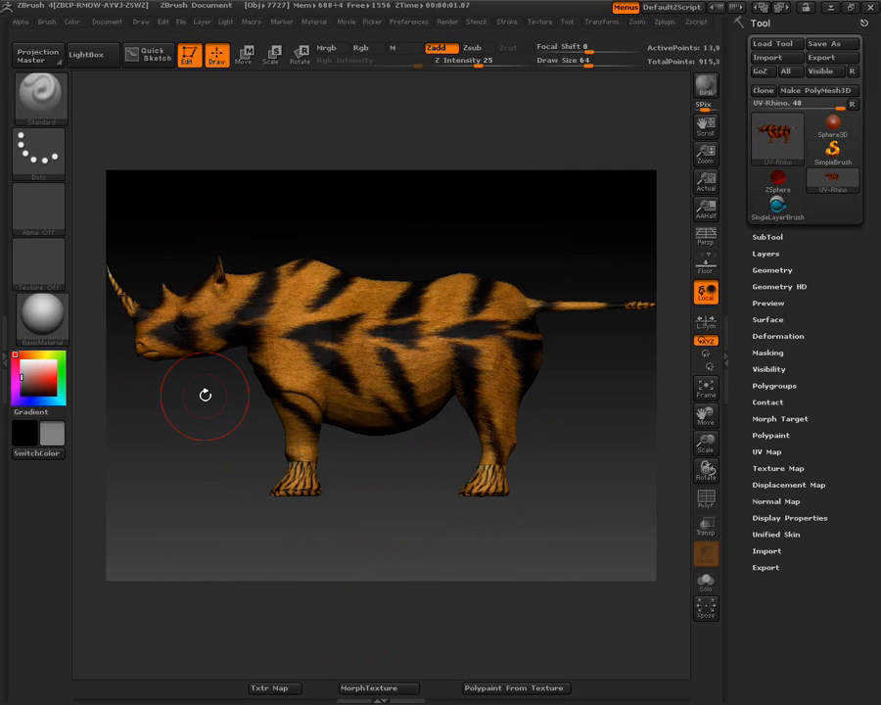
- Switch the rhino to polypaint mode with Polypaint From Texture and check its subdivision level in the Geometry settings
{"action": "left_click", "coordinate": [477, 689]}
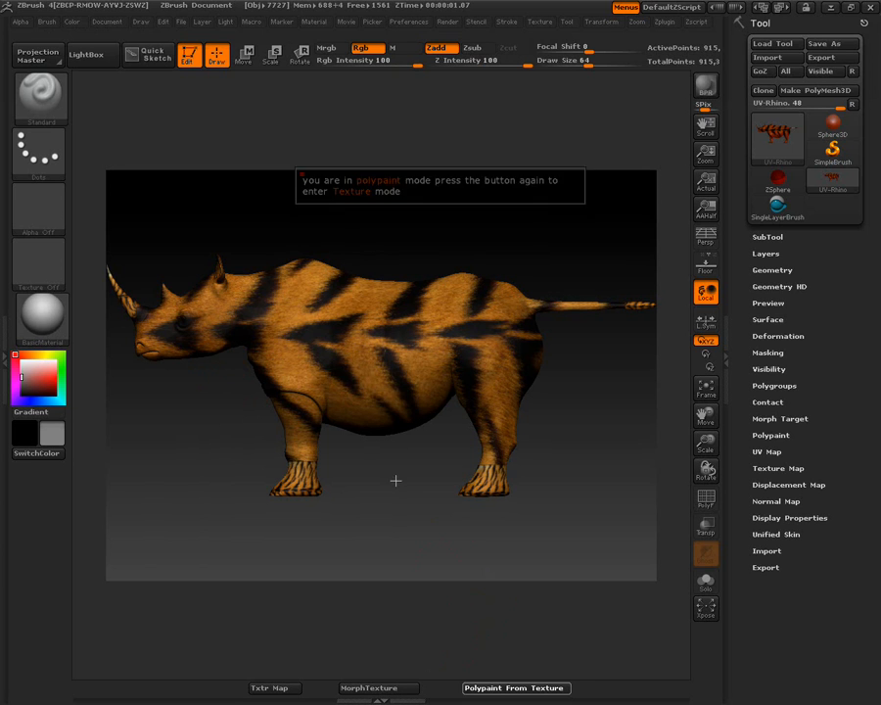
{"action": "left_click", "coordinate": [770, 270]}
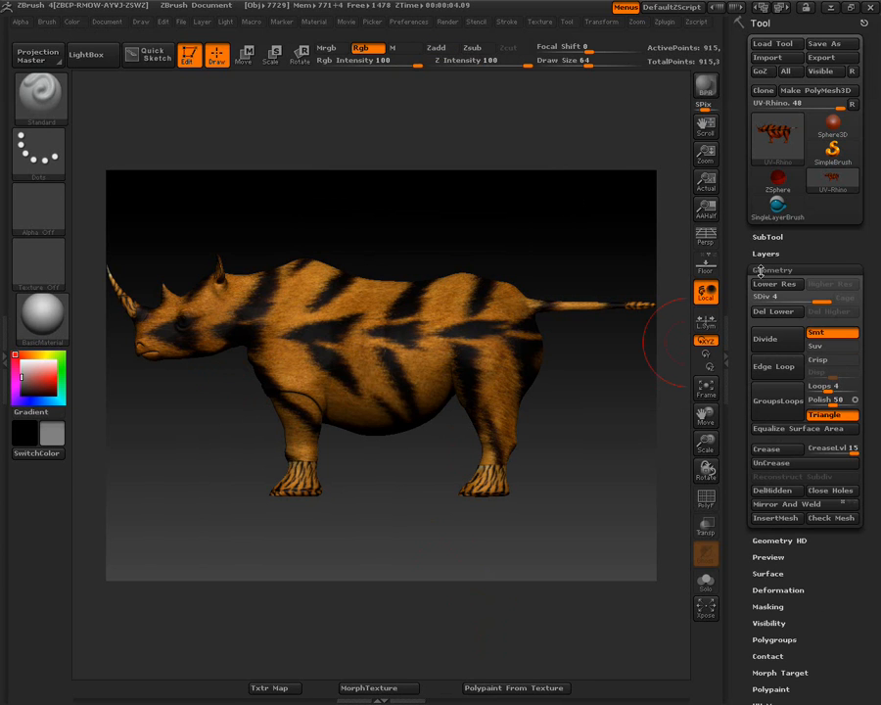
{"action": "left_click", "coordinate": [765, 270]}
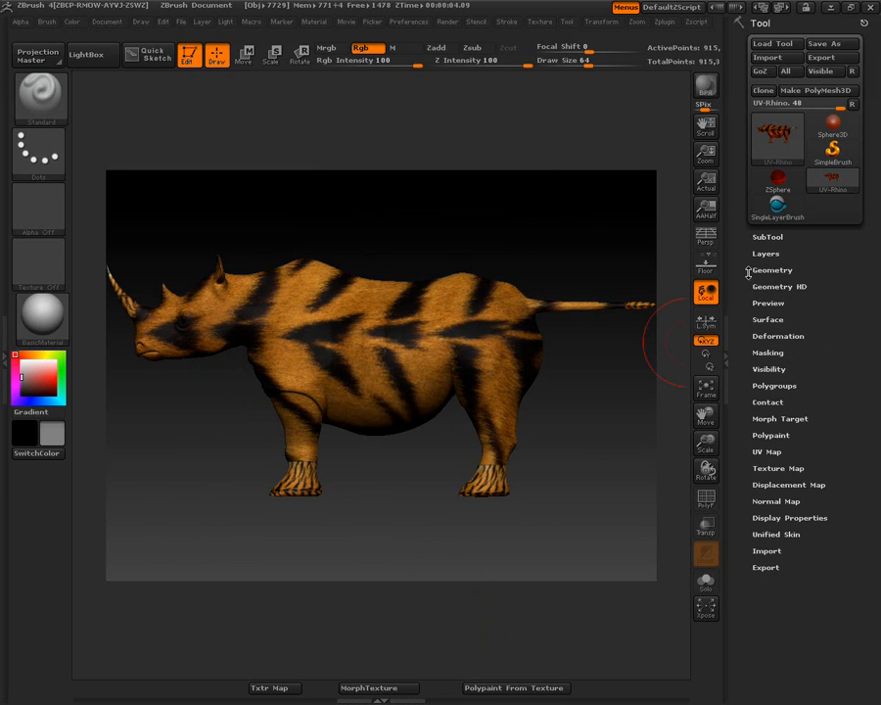
- Polypaint Texture 12's orange star pattern onto the middle of both the rhino's flanks at Draw Size 64
{"action": "left_click", "coordinate": [56, 262]}
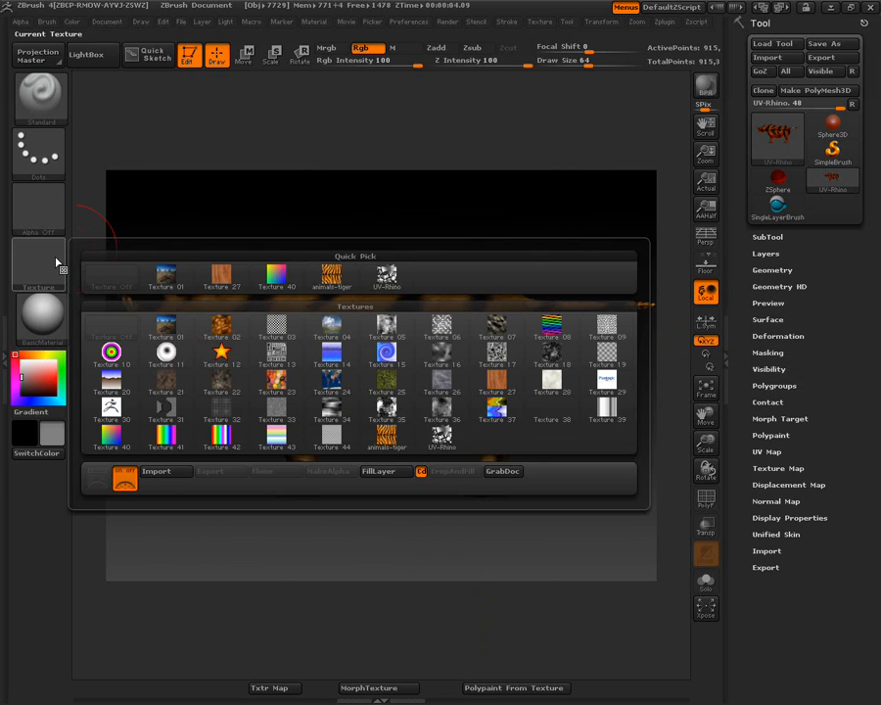
{"action": "left_click", "coordinate": [221, 352]}
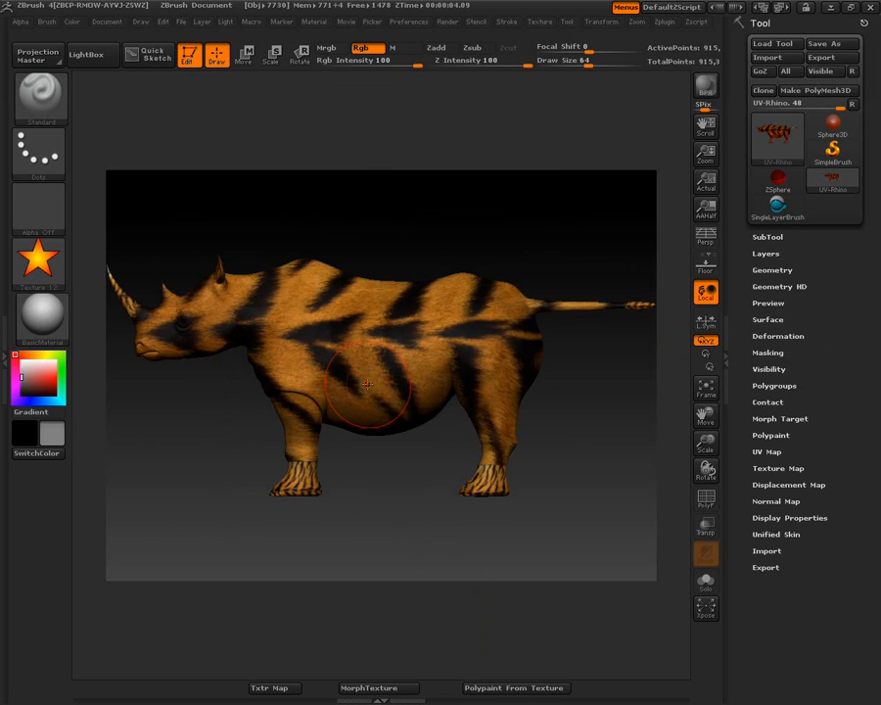
{"action": "mouse_move", "coordinate": [382, 333]}
{"action": "left_mouse_down"}
{"action": "mouse_move", "coordinate": [399, 339]}
{"action": "mouse_move", "coordinate": [350, 294]}
{"action": "mouse_move", "coordinate": [410, 316]}
{"action": "mouse_move", "coordinate": [344, 314]}
{"action": "mouse_move", "coordinate": [407, 320]}
{"action": "mouse_move", "coordinate": [382, 284]}
{"action": "left_mouse_up"}
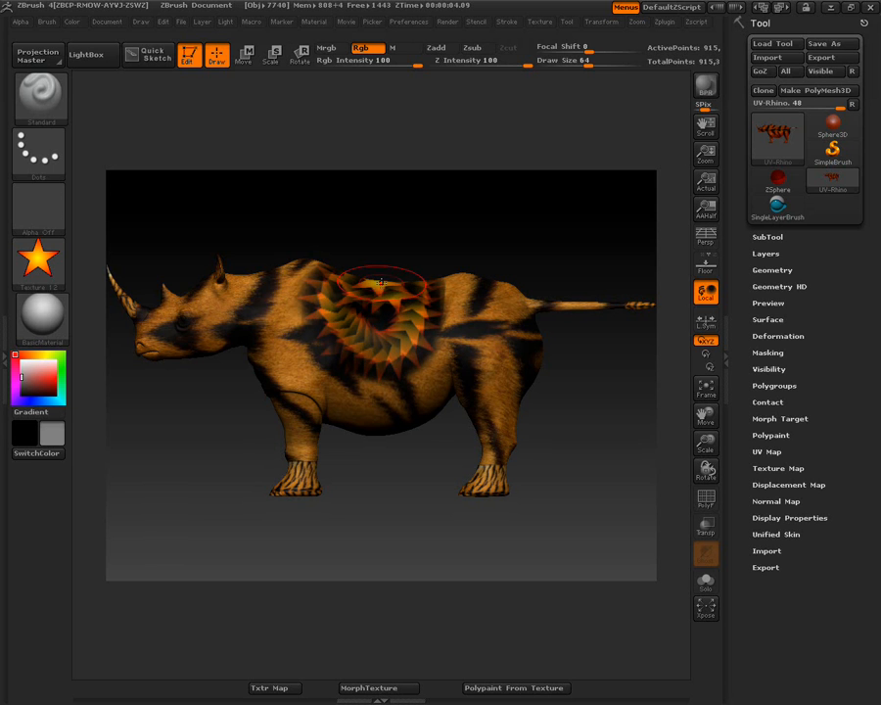
{"action": "left_click_drag", "start_coordinate": [583, 418], "coordinate": [443, 423]}
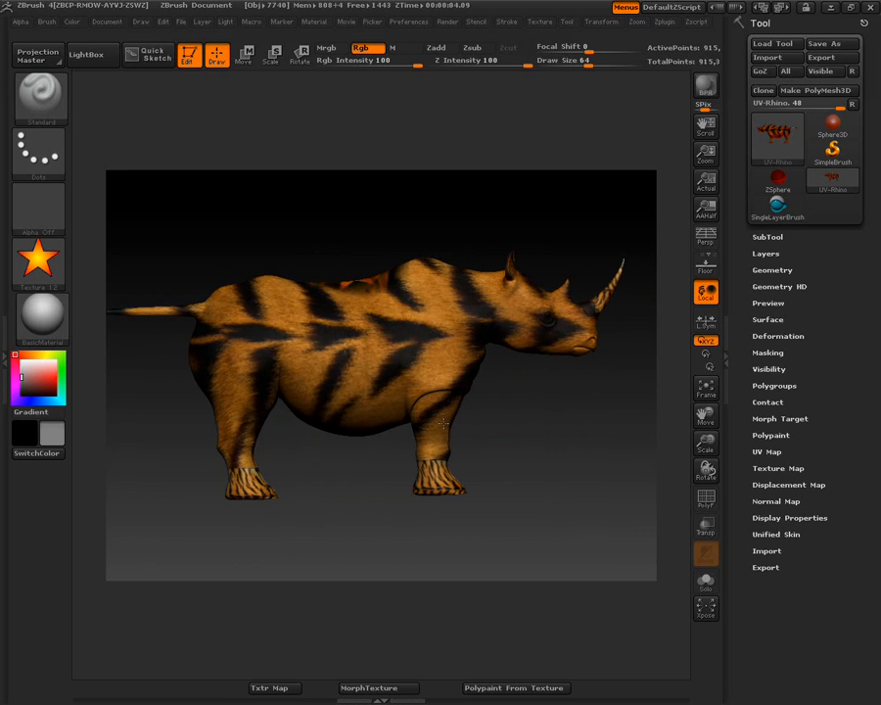
{"action": "mouse_move", "coordinate": [345, 335]}
{"action": "left_mouse_down"}
{"action": "mouse_move", "coordinate": [353, 364]}
{"action": "mouse_move", "coordinate": [372, 328]}
{"action": "mouse_move", "coordinate": [357, 343]}
{"action": "mouse_move", "coordinate": [341, 316]}
{"action": "mouse_move", "coordinate": [369, 310]}
{"action": "mouse_move", "coordinate": [361, 286]}
{"action": "left_mouse_up"}
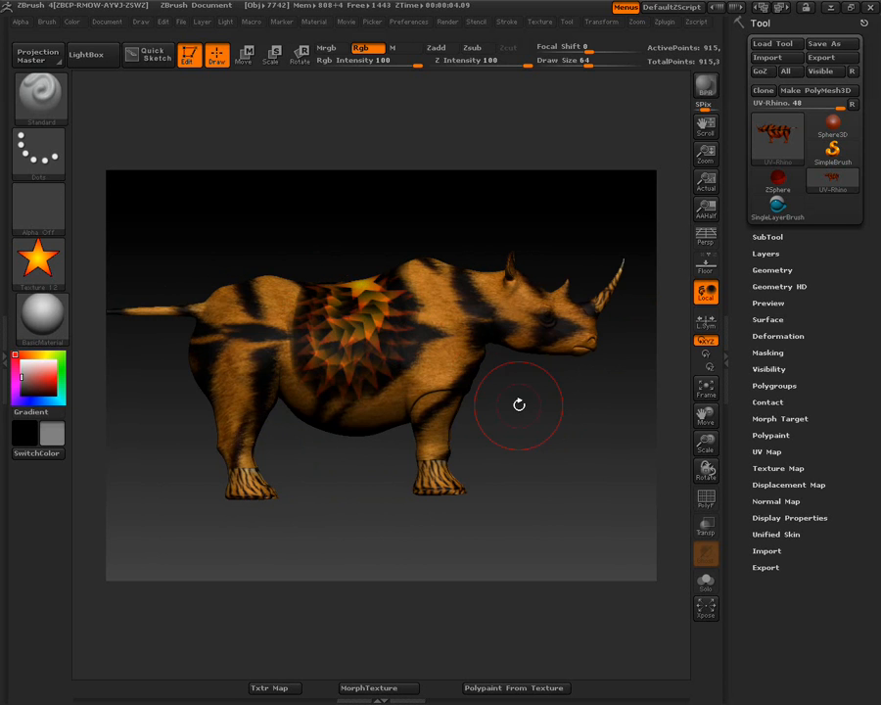
- Return the polypainted rhino to texture mode with Polypaint From Texture and examine the star pattern on its flank
{"action": "left_click_drag", "start_coordinate": [510, 440], "coordinate": [410, 478]}
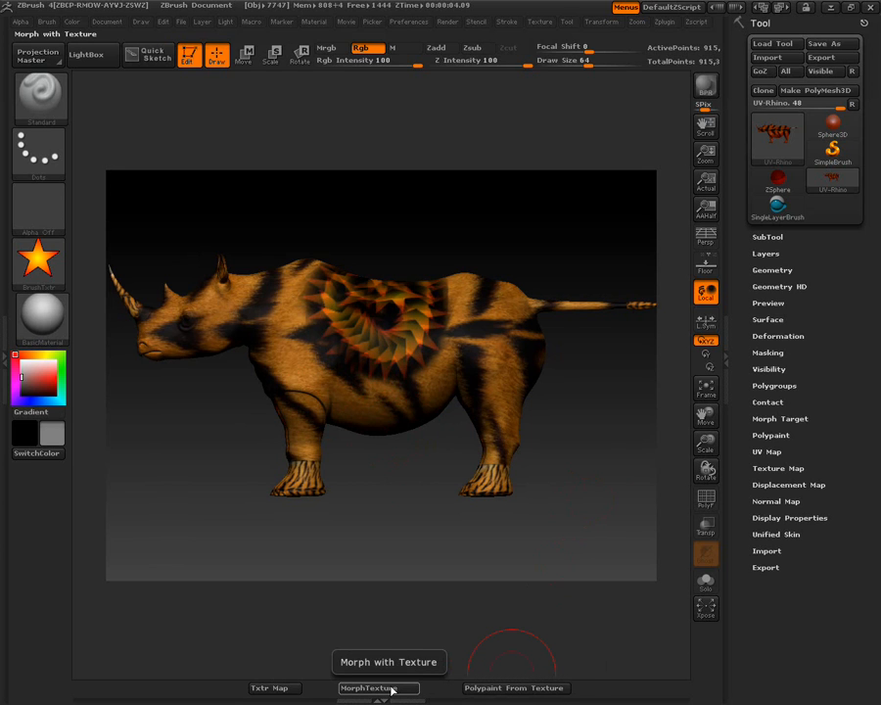
{"action": "left_click", "coordinate": [487, 695]}
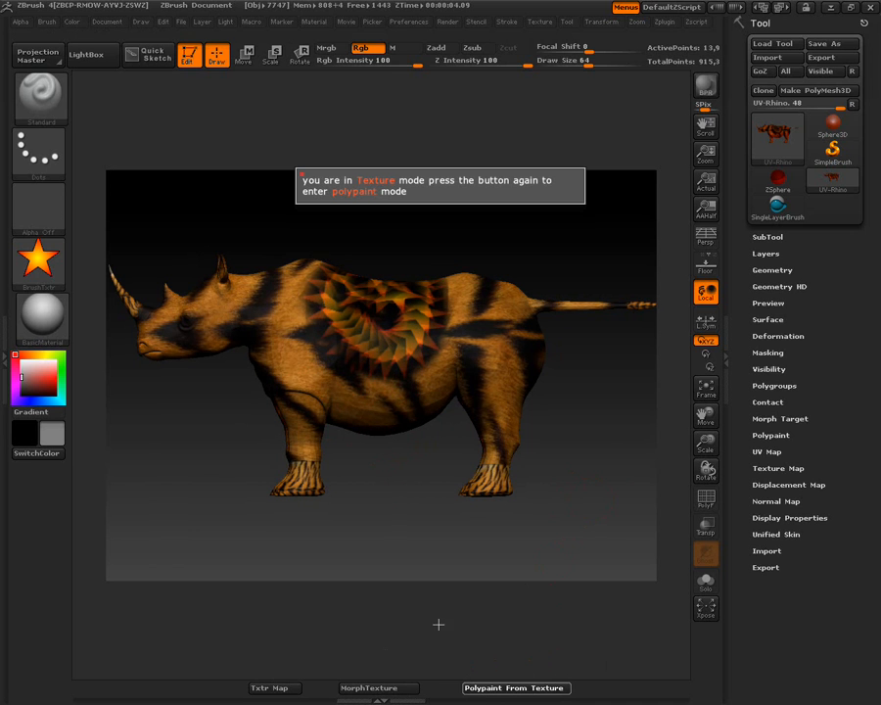
{"action": "left_click", "coordinate": [564, 524]}
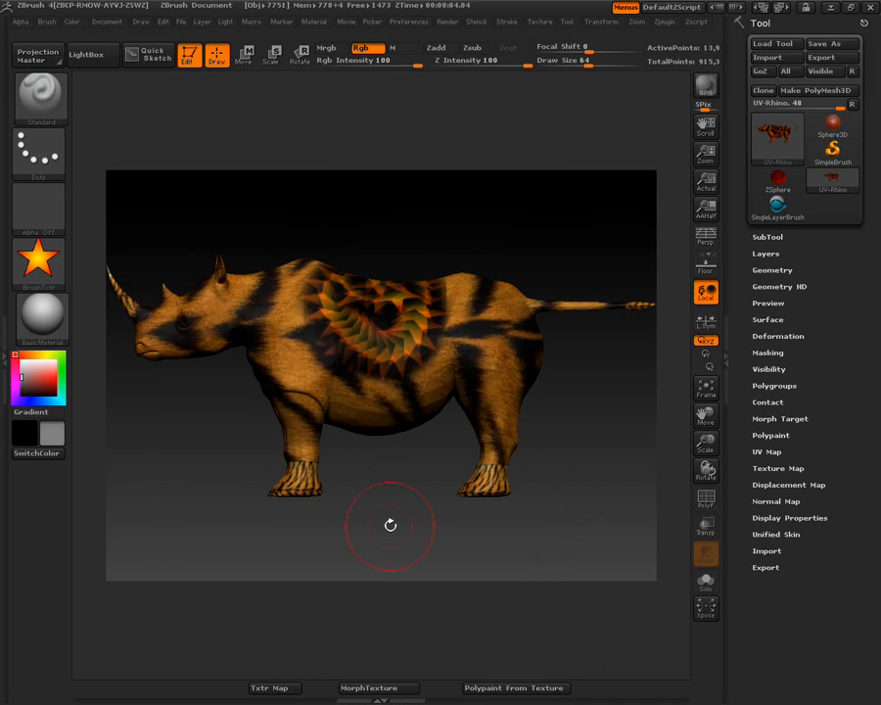
{"action": "mouse_move", "coordinate": [585, 526]}
{"action": "left_mouse_down"}
{"action": "mouse_move", "coordinate": [513, 527]}
{"action": "mouse_move", "coordinate": [589, 527]}
{"action": "left_mouse_up"}
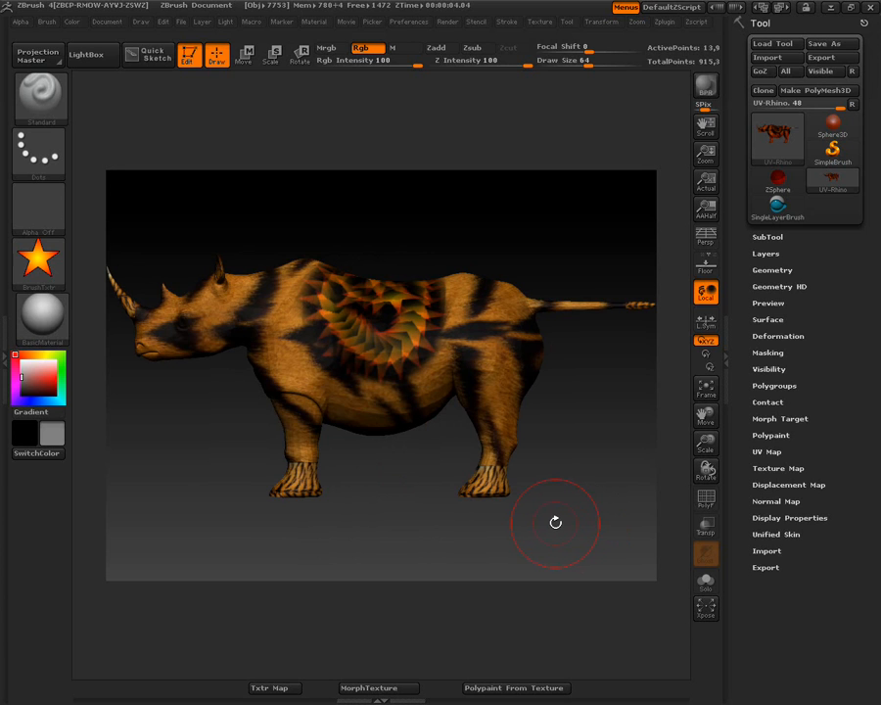
{"action": "mouse_move", "coordinate": [557, 522]}
{"action": "left_mouse_down"}
{"action": "mouse_move", "coordinate": [571, 520]}
{"action": "mouse_move", "coordinate": [581, 500]}
{"action": "mouse_move", "coordinate": [595, 515]}
{"action": "mouse_move", "coordinate": [620, 485]}
{"action": "mouse_move", "coordinate": [548, 501]}
{"action": "mouse_move", "coordinate": [550, 513]}
{"action": "left_mouse_up"}
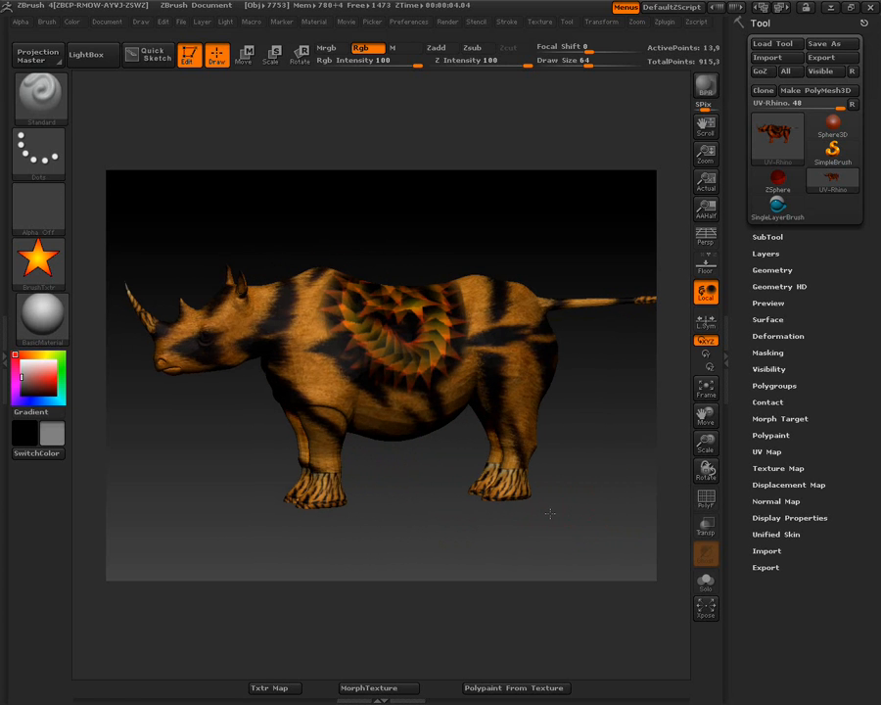